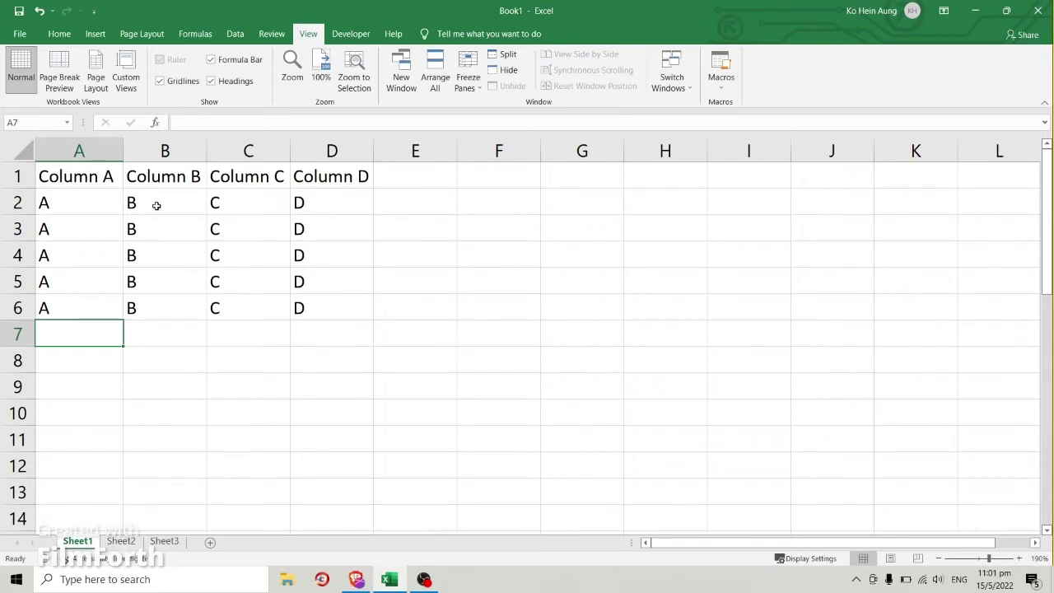
Review the data tables on Sheet1, Sheet2 and Sheet3, and return to Sheet1.
drag(74, 176, 302, 309)
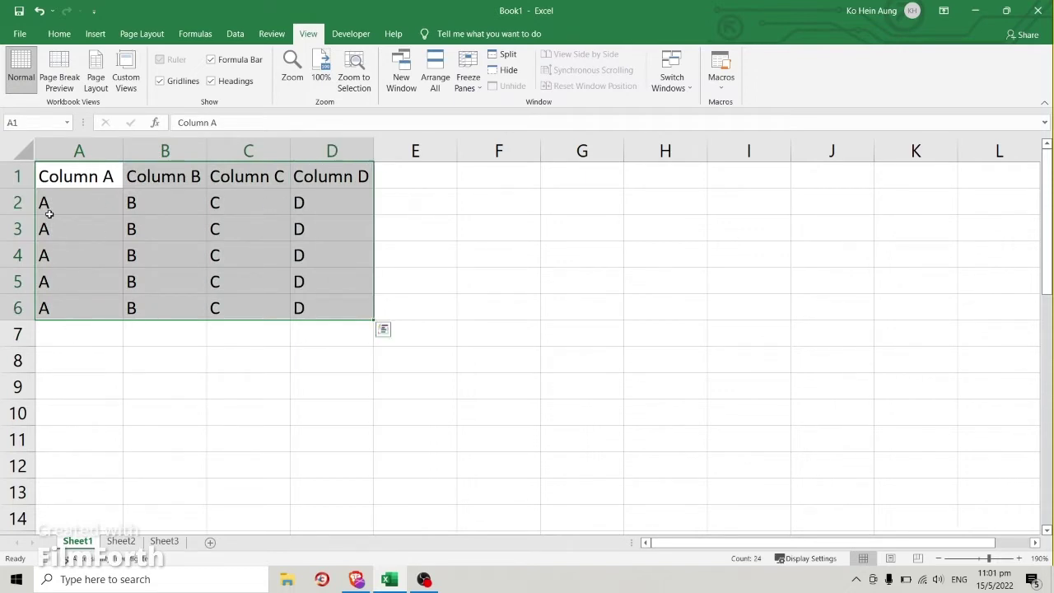
click(98, 336)
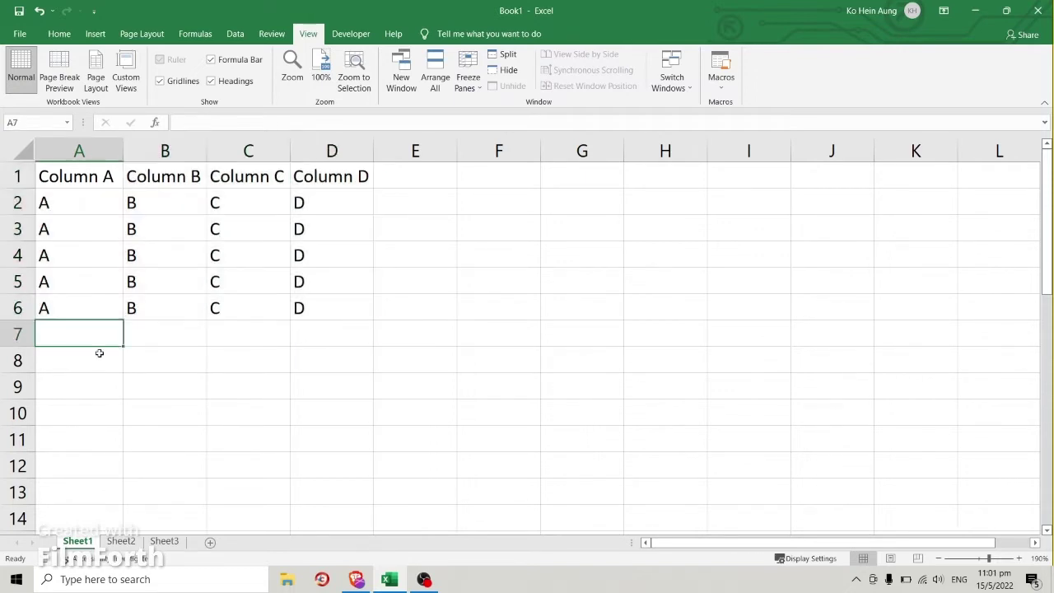
click(124, 543)
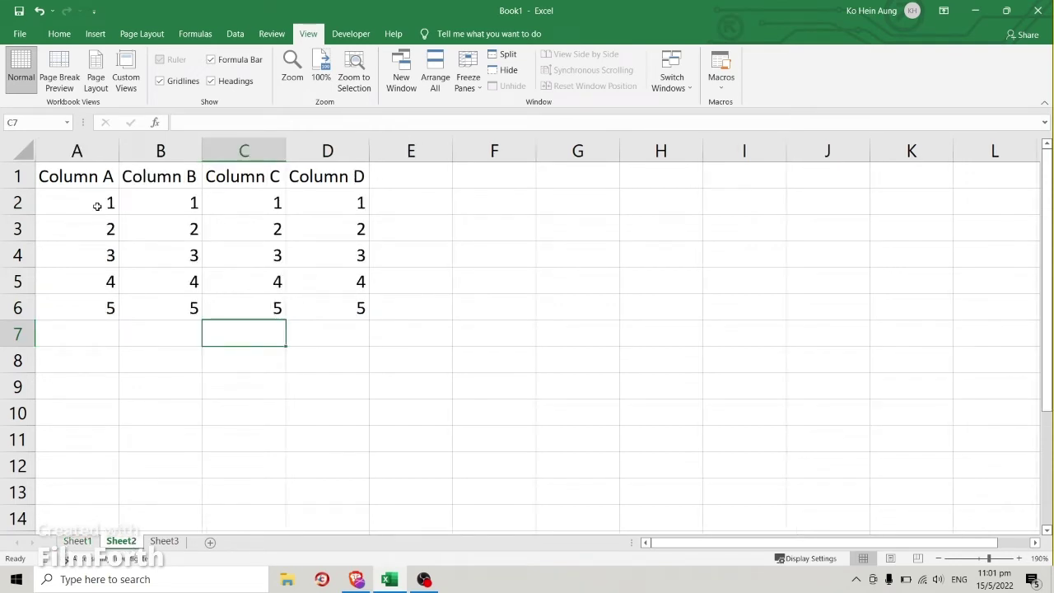
drag(88, 193, 358, 320)
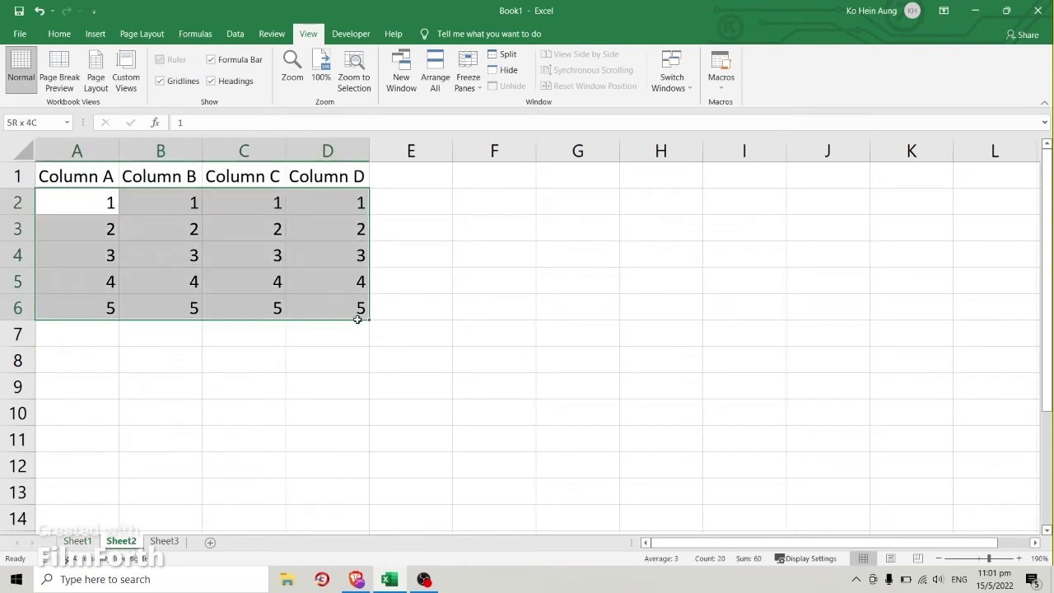
click(164, 544)
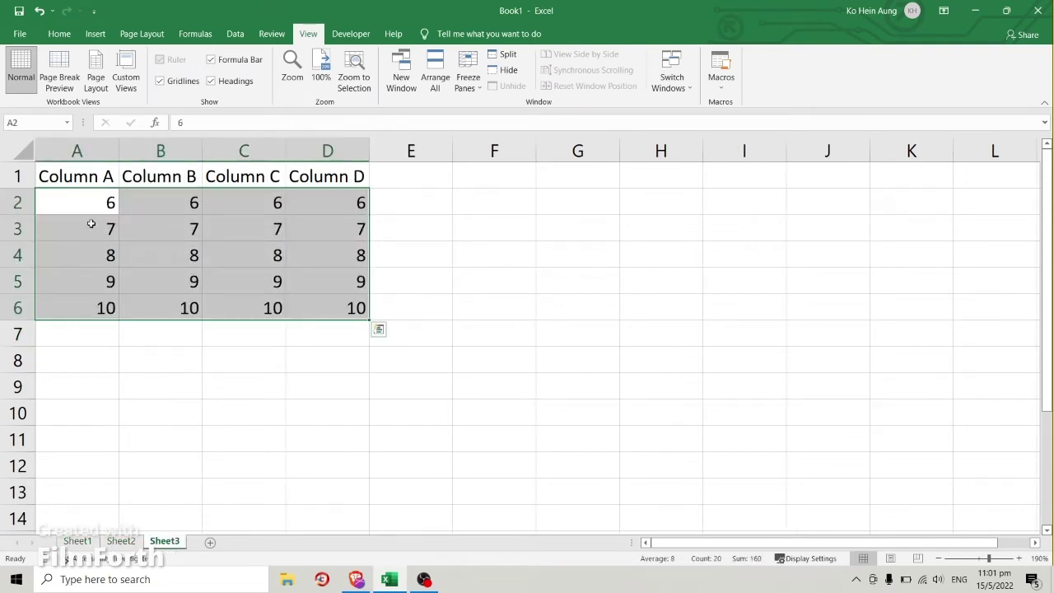
click(79, 542)
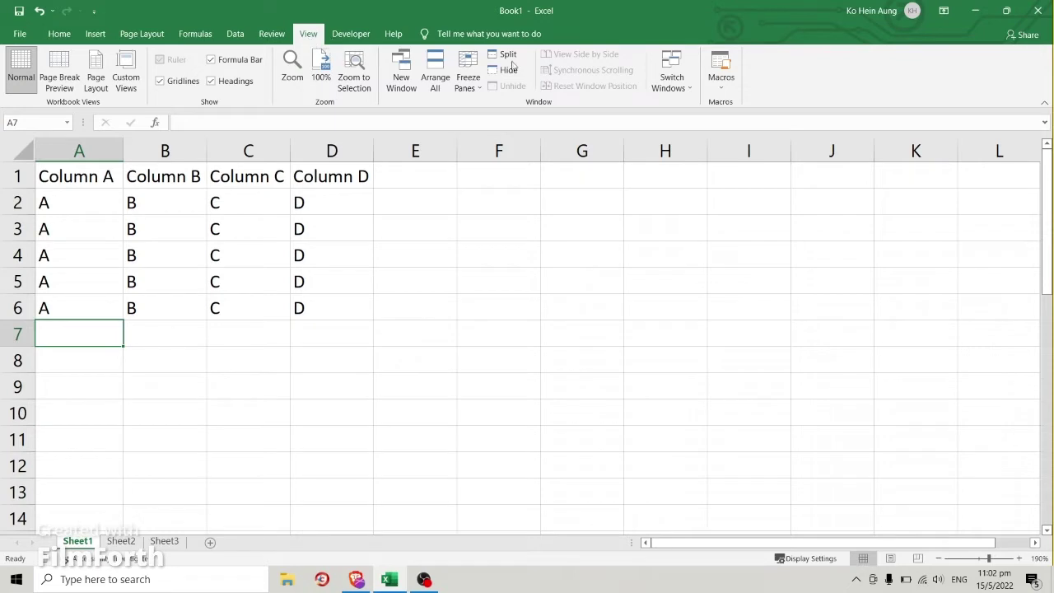
click(720, 89)
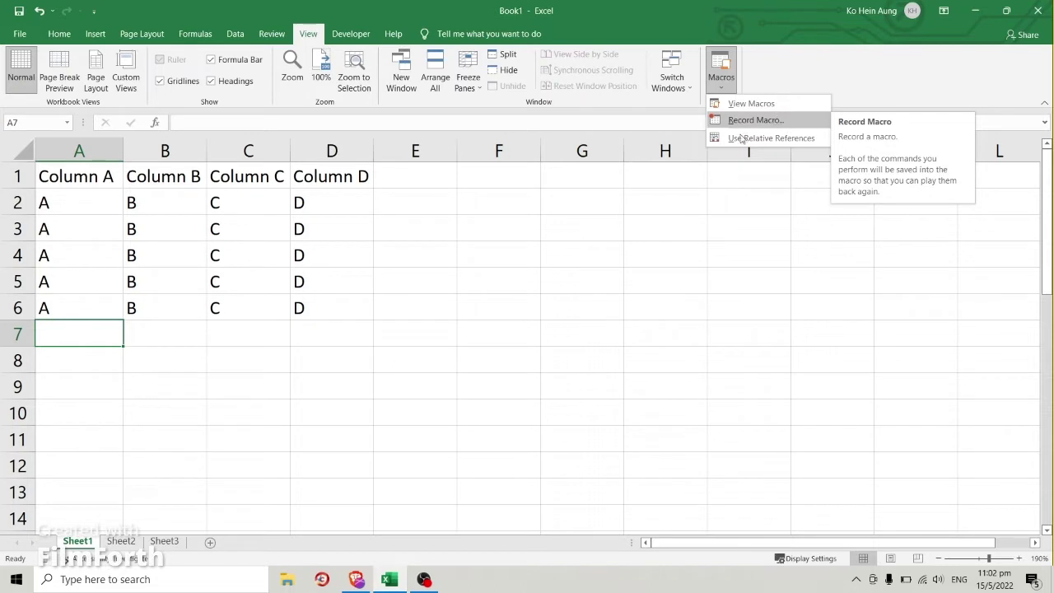
click(159, 413)
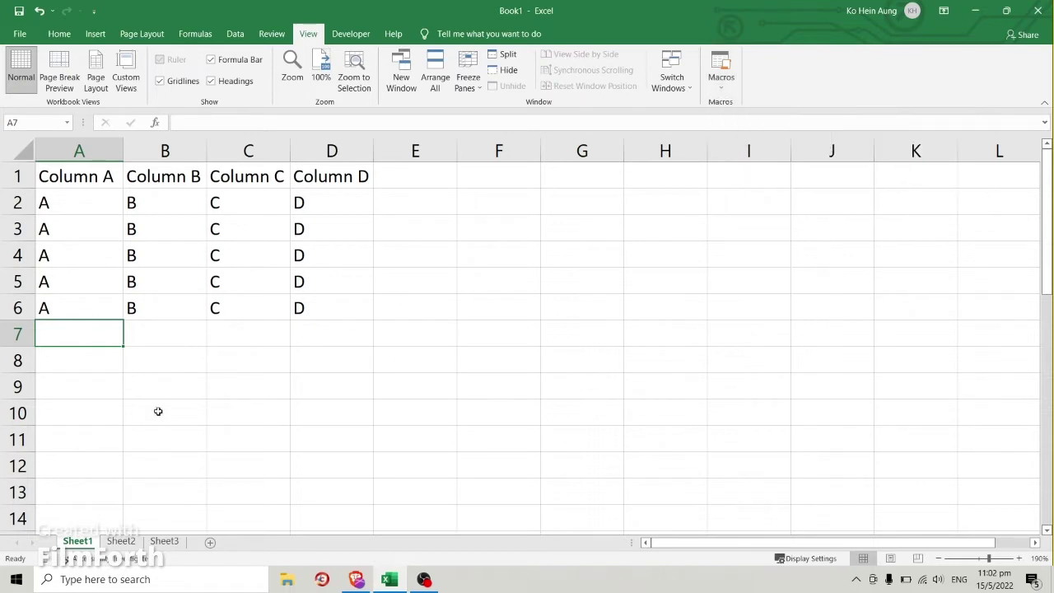
click(44, 564)
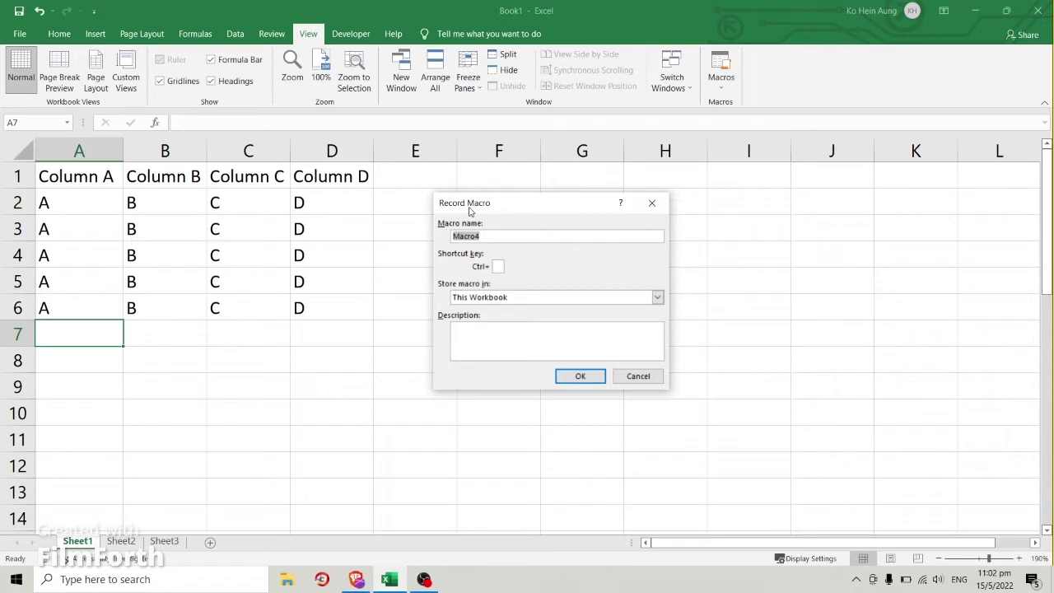
click(636, 378)
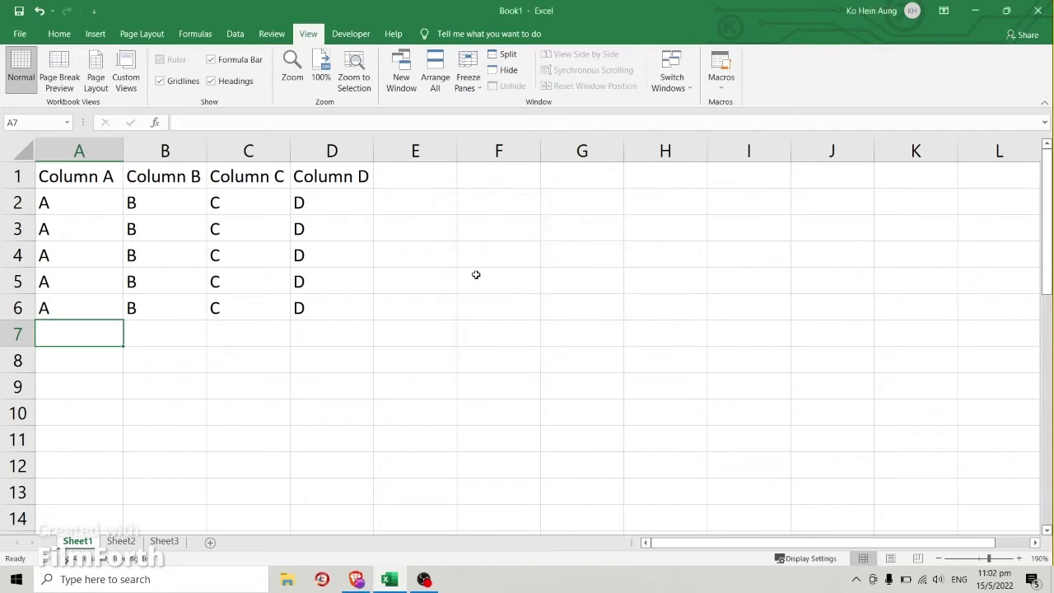
click(349, 36)
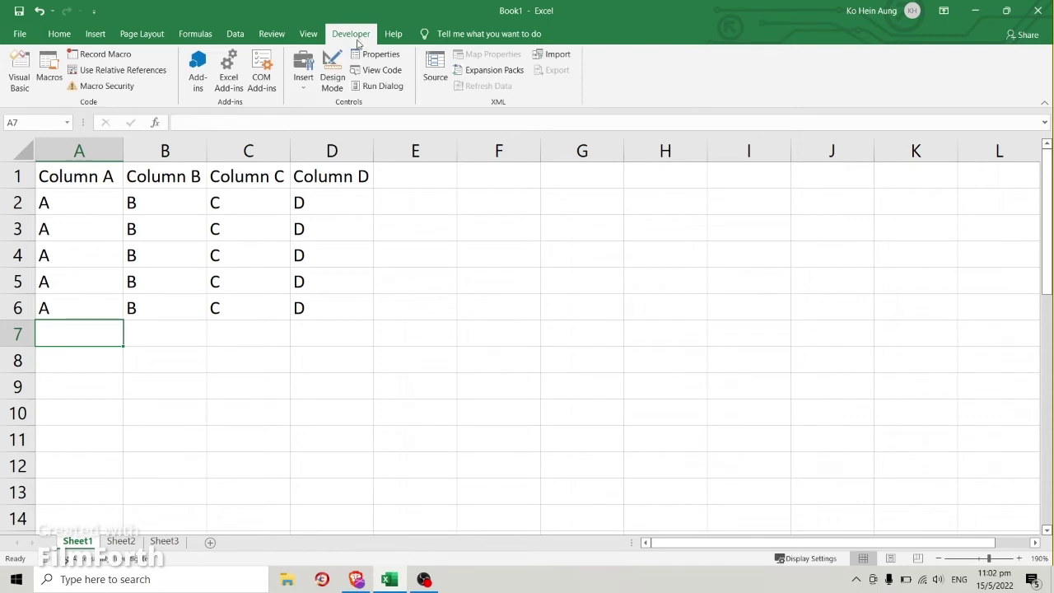
click(309, 36)
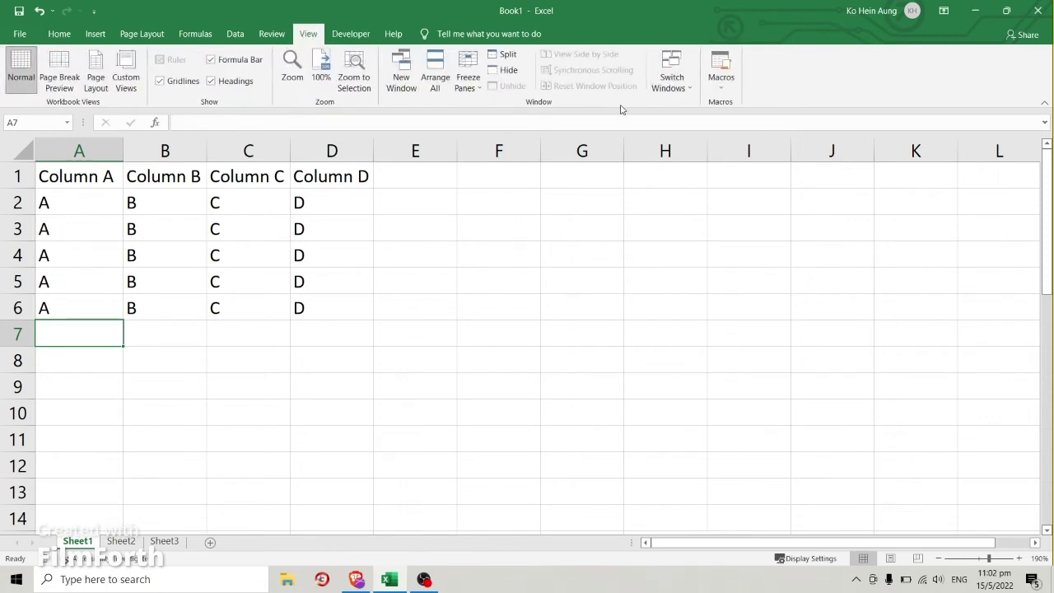
Enable the Developer tab in the ribbon customization options and display its commands.
right_click(424, 101)
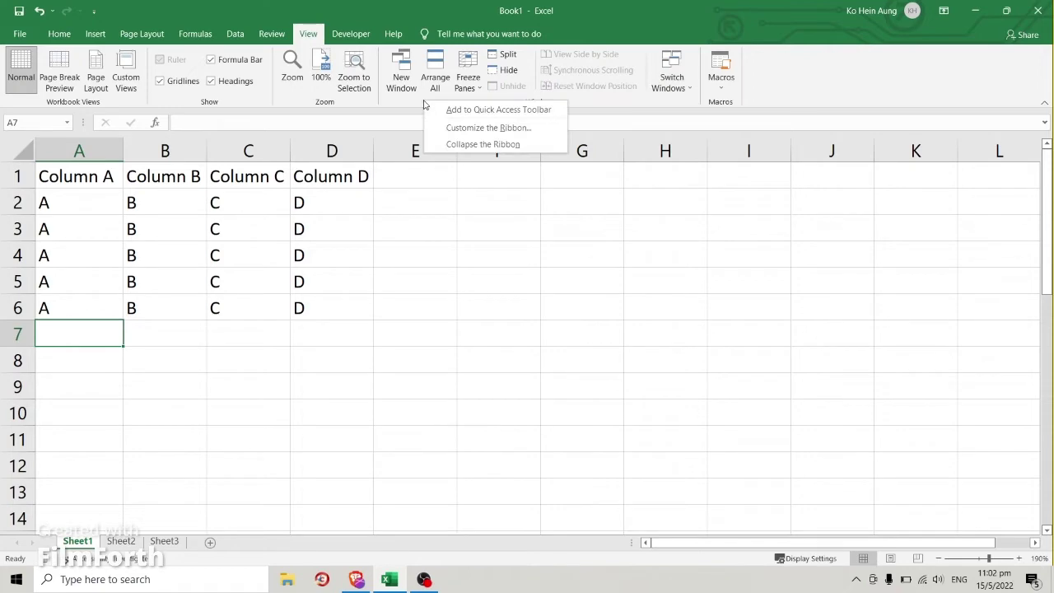
click(529, 132)
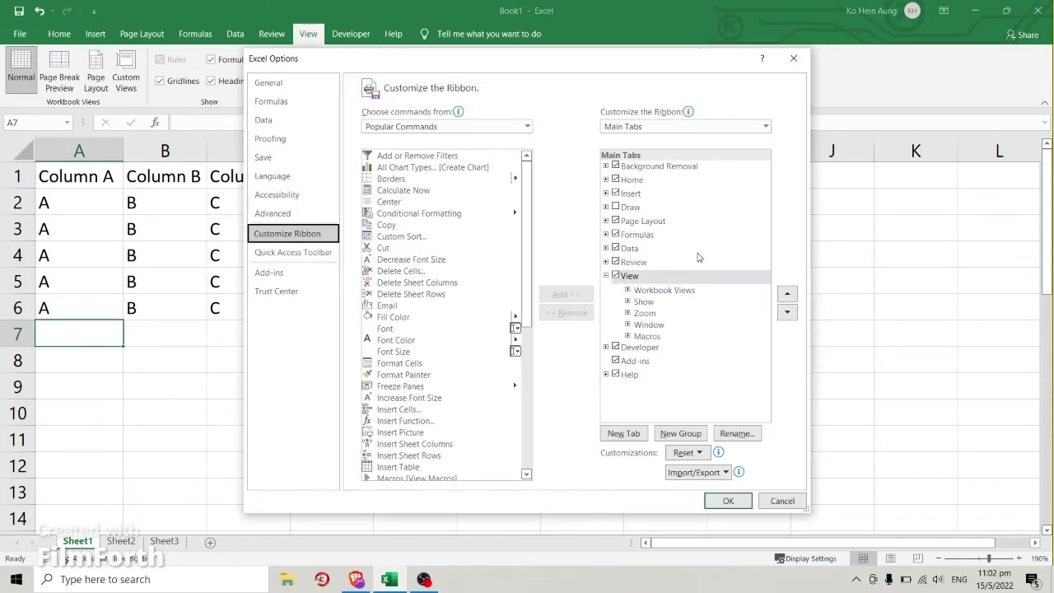
click(641, 349)
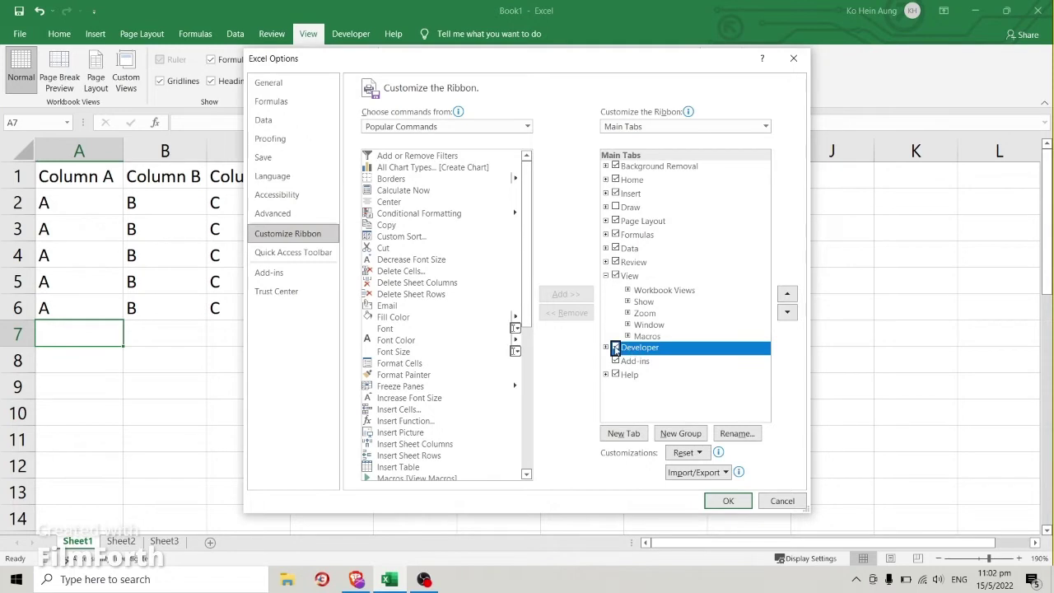
click(616, 348)
click(728, 501)
click(359, 36)
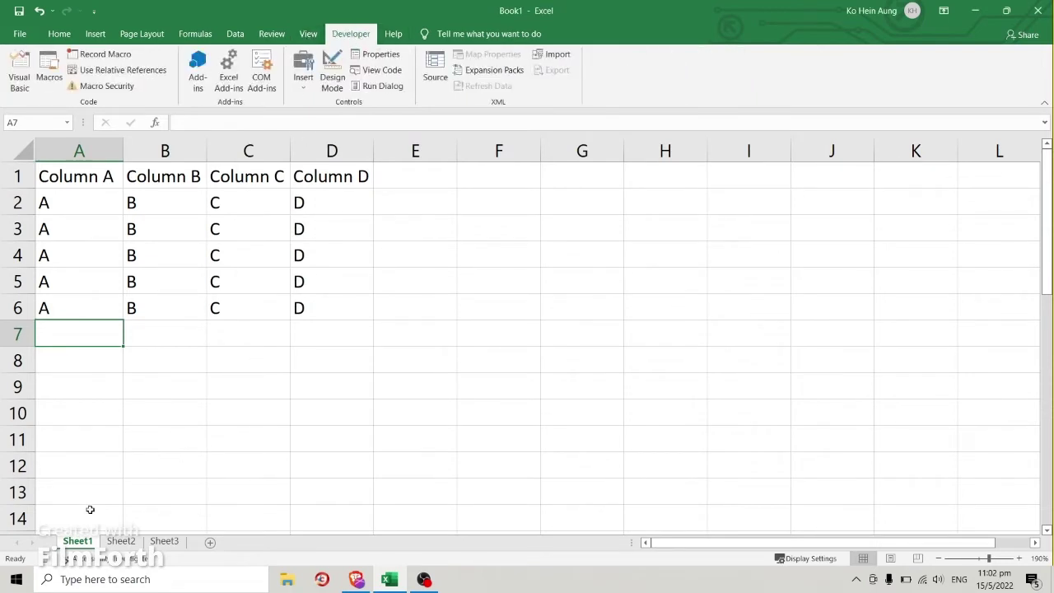
click(309, 36)
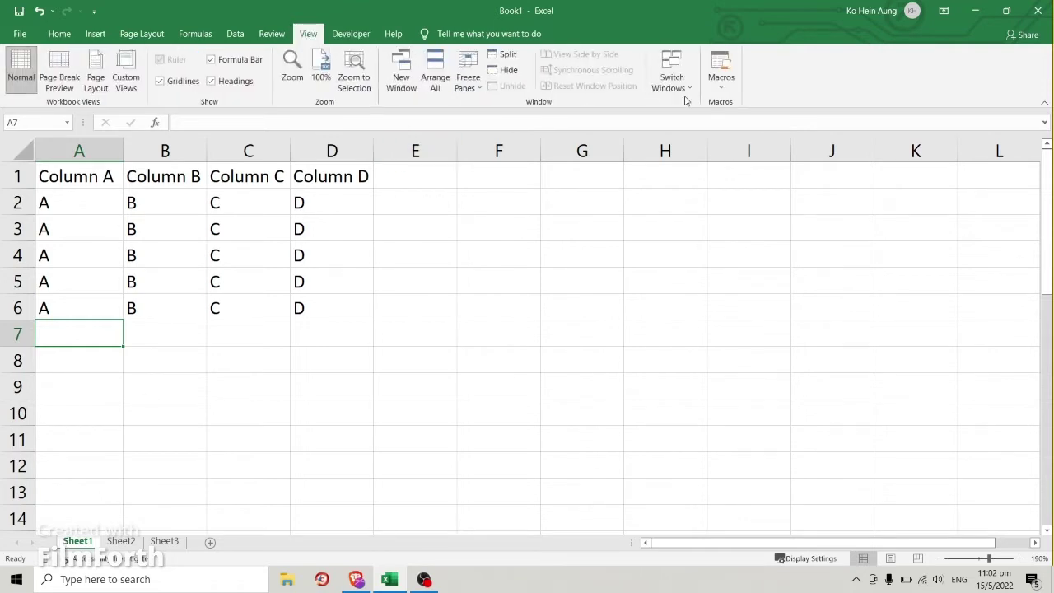
click(721, 83)
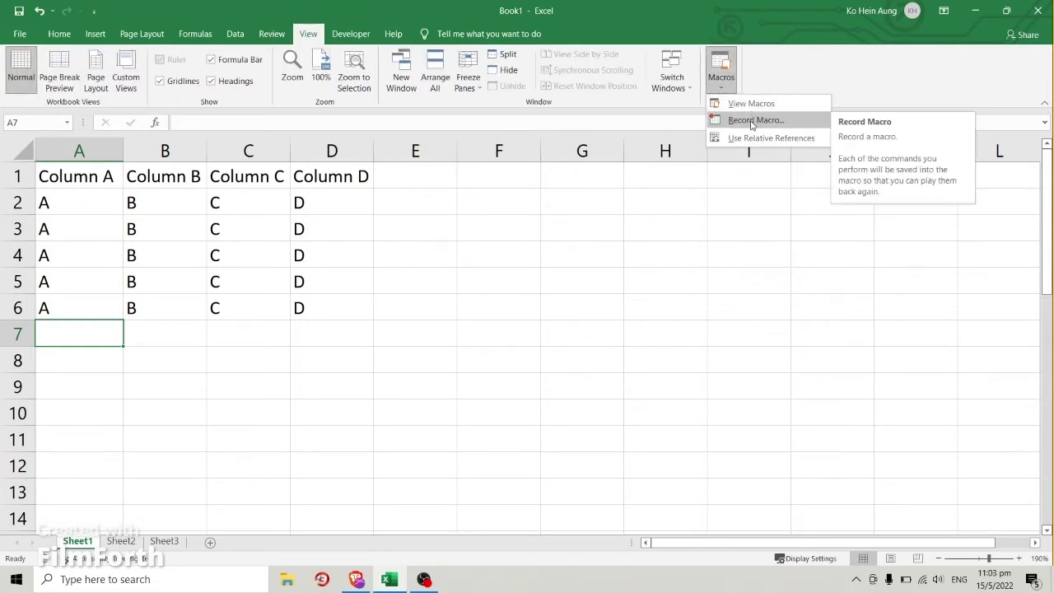
click(44, 467)
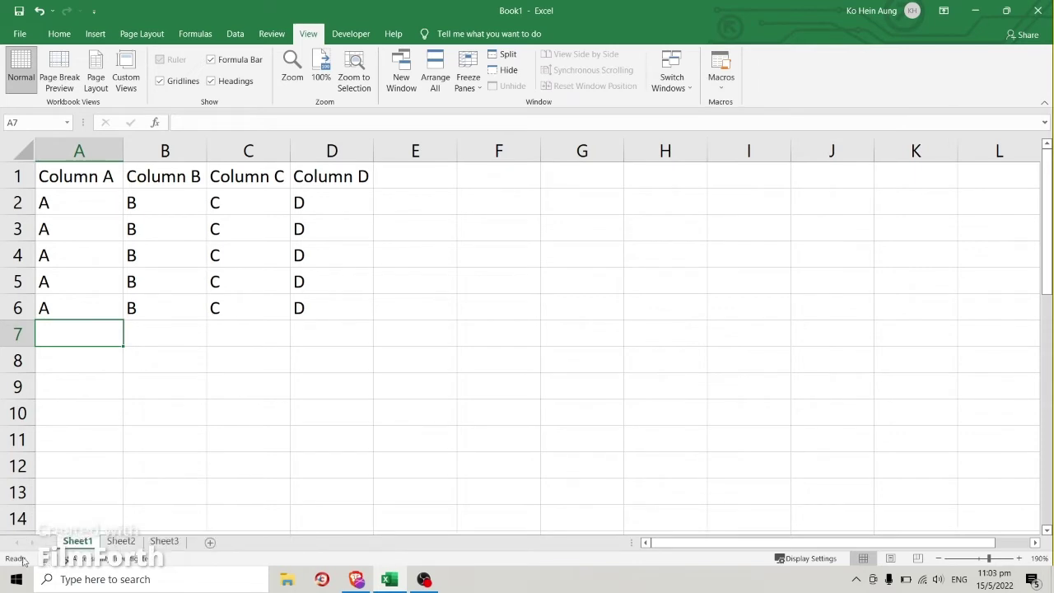
Set up a new macro recording and name the macro AutomateRefresh.
click(46, 564)
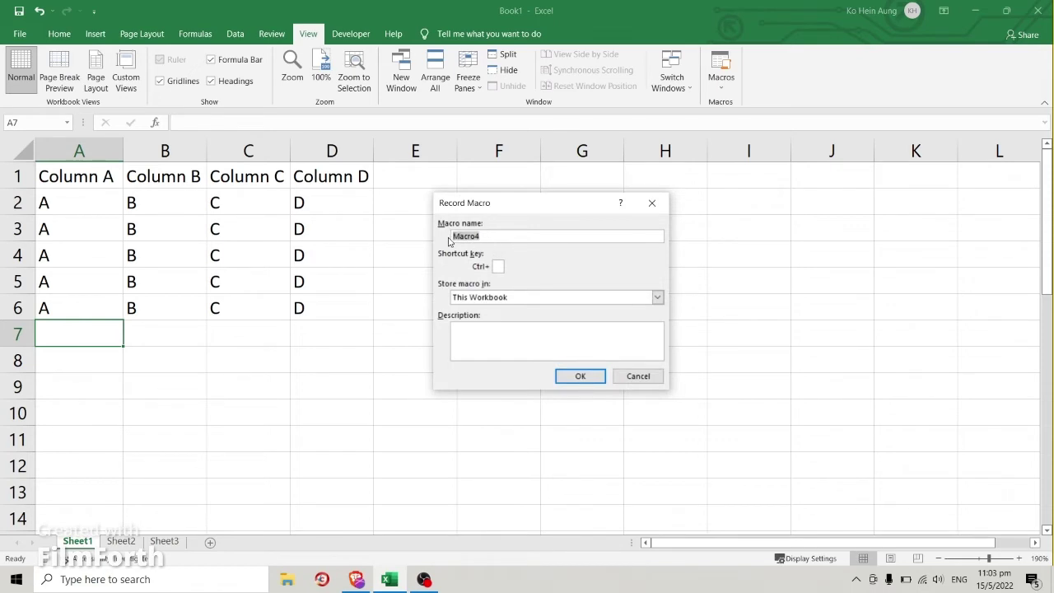
text(AutomateRefresh)
Try capital S and capital R as the macro's shortcut key, and leave the shortcut empty.
click(500, 267)
text(S)
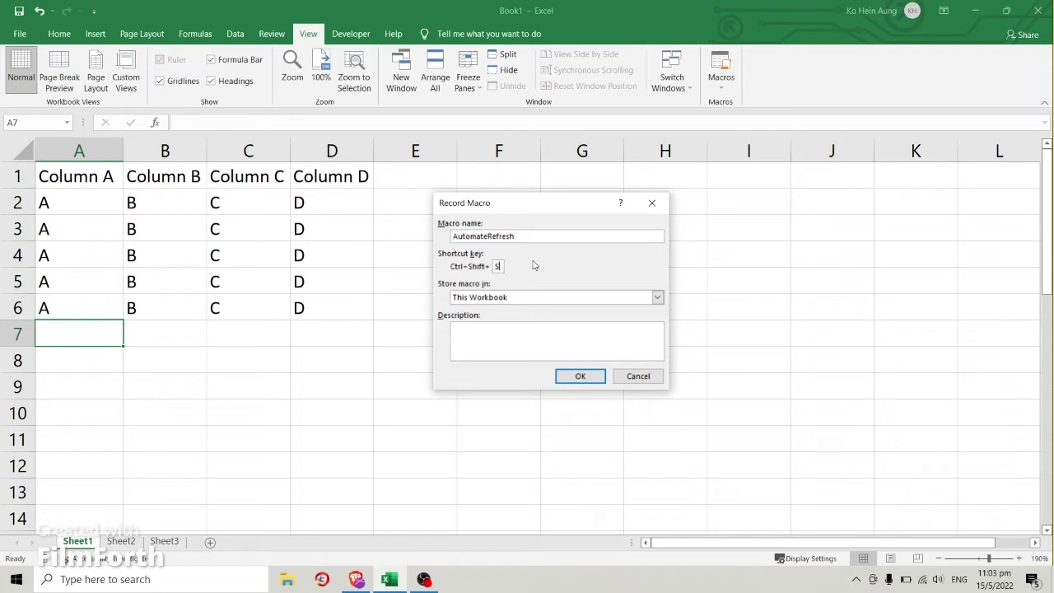
key(BackSpace)
key(BackSpace)
text(R)
key(BackSpace)
text(R)
key(BackSpace)
Store the macro in This Workbook and start the recording.
click(536, 299)
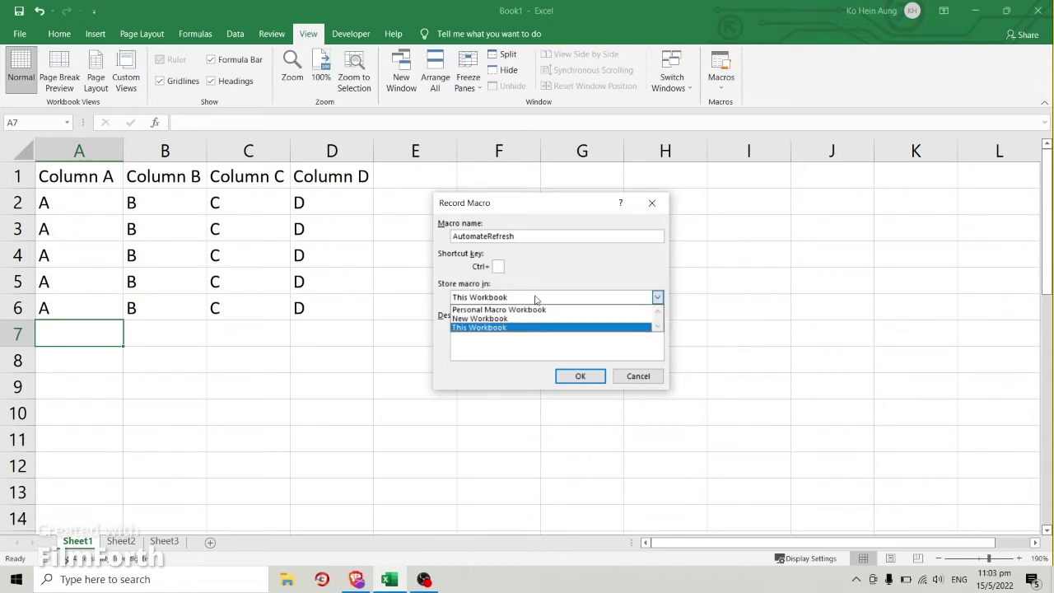
click(493, 328)
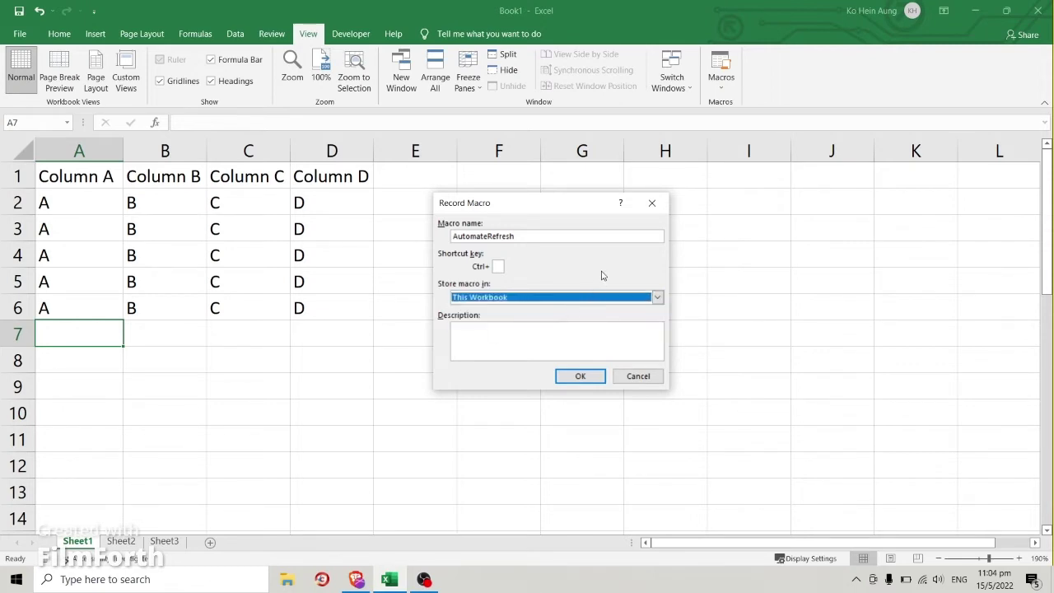
click(574, 377)
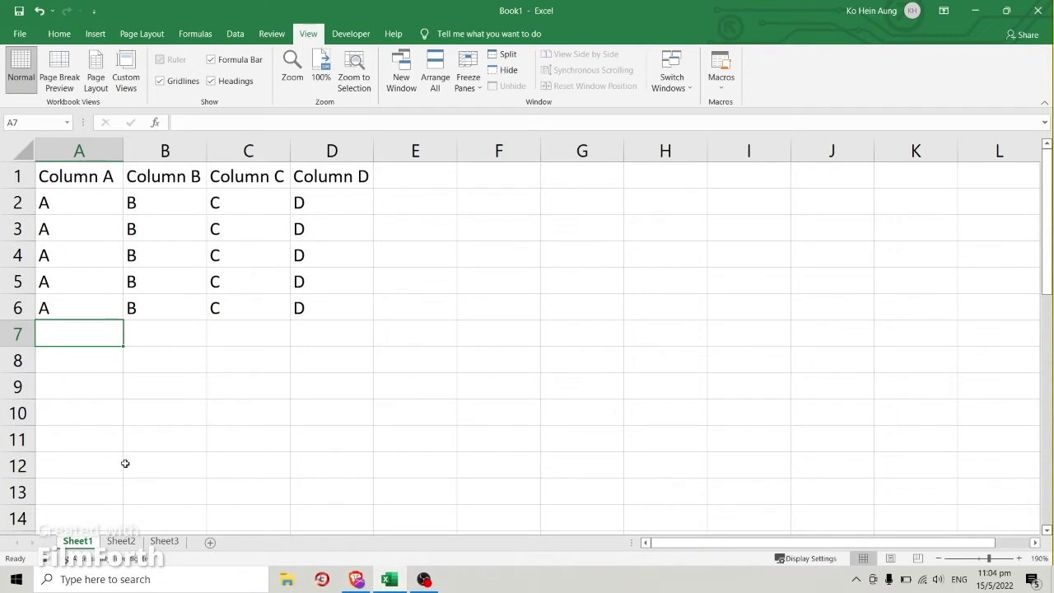
Copy the data range A2:D6 on Sheet2 without its header row, extending the selection from A2 to the end of the data.
click(122, 542)
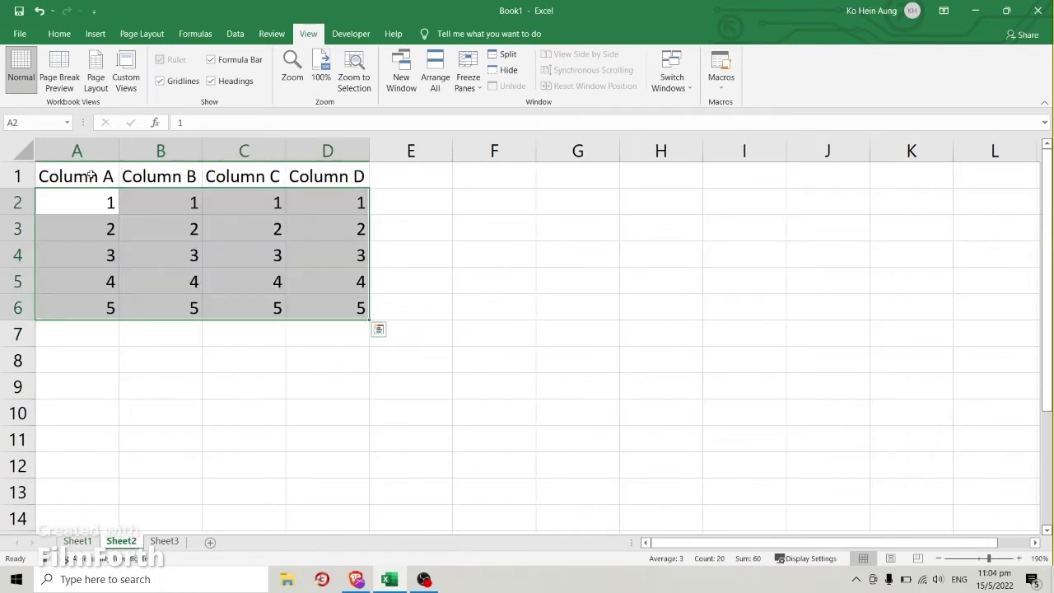
click(79, 196)
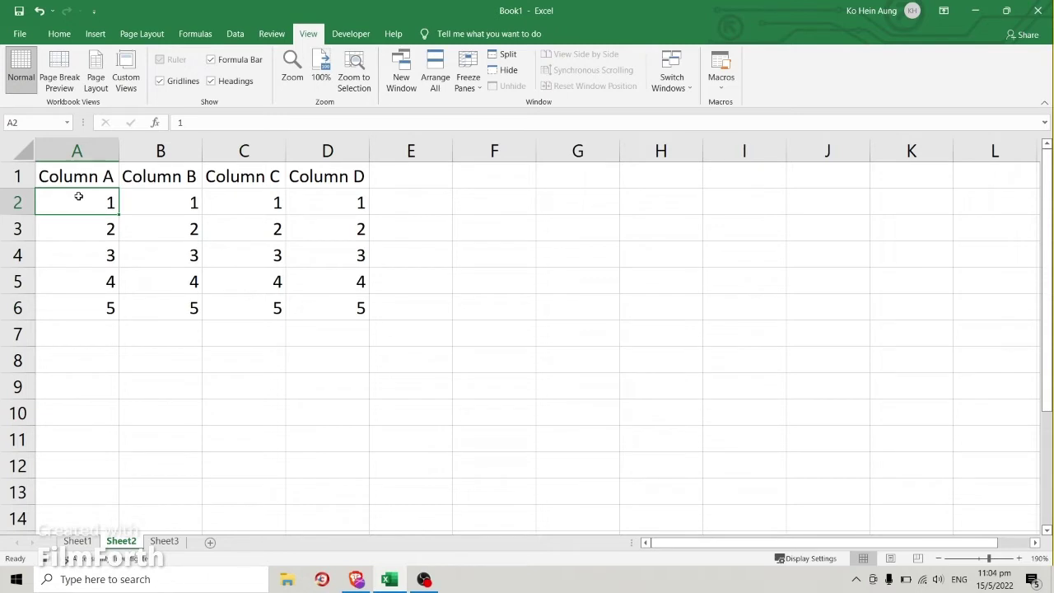
key(ctrl+shift+Down)
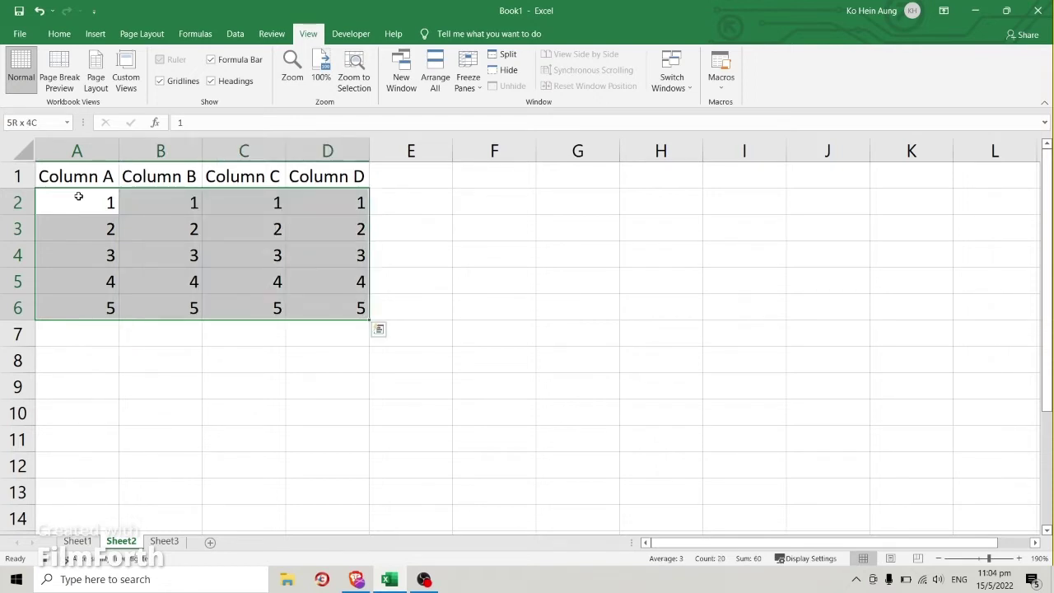
key(ctrl+c)
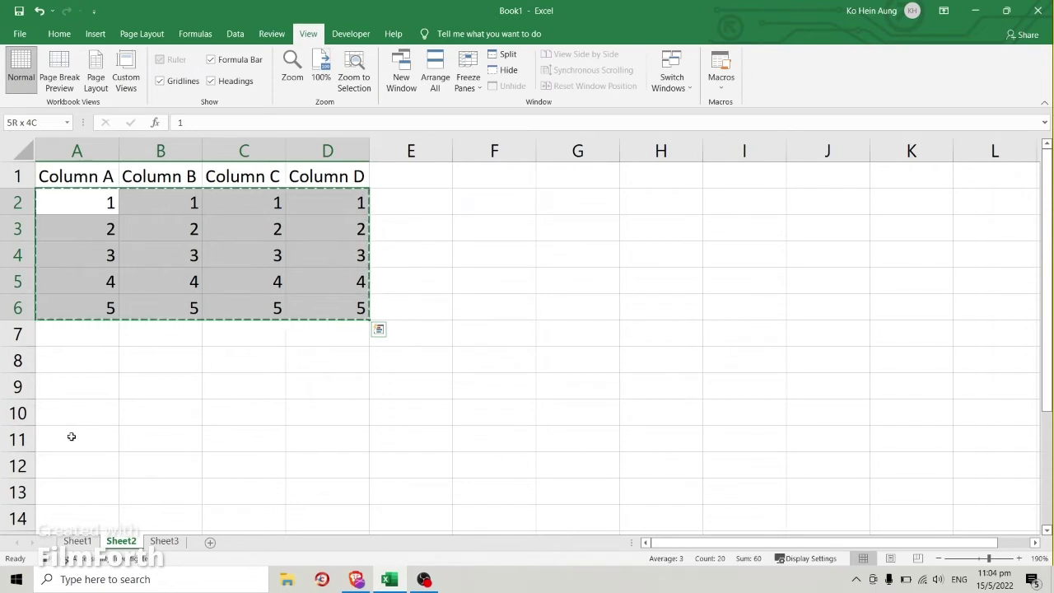
On Sheet1, select A1 and jump to the last filled cell in column A.
click(80, 541)
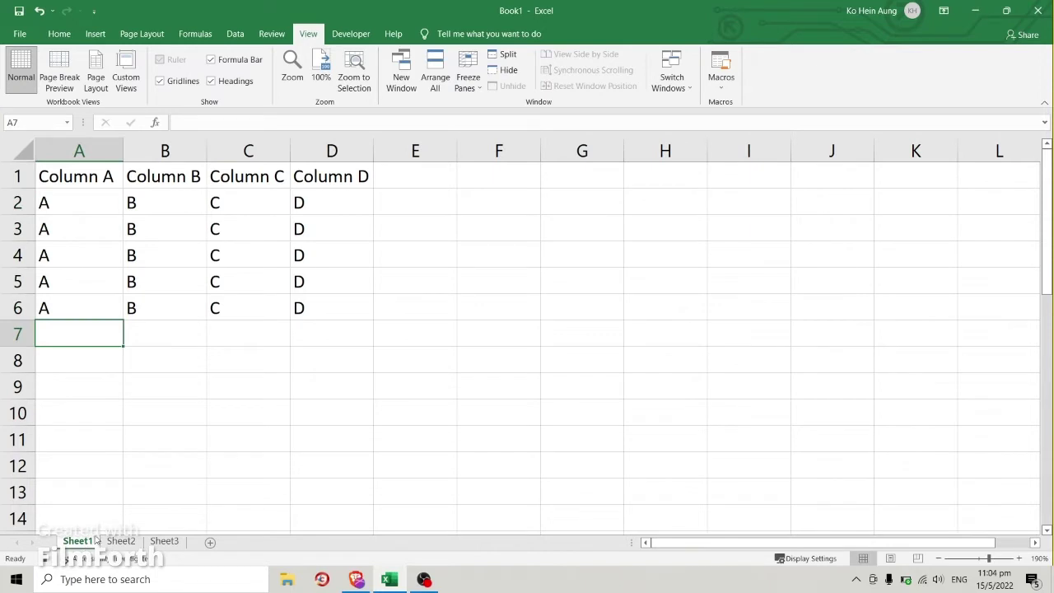
click(86, 176)
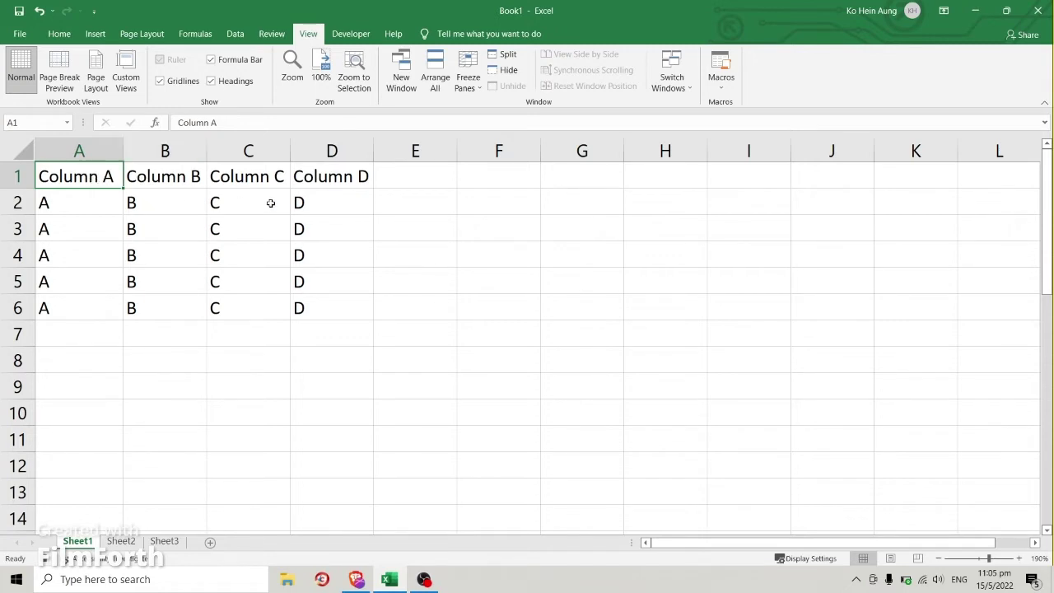
key(ctrl+Down)
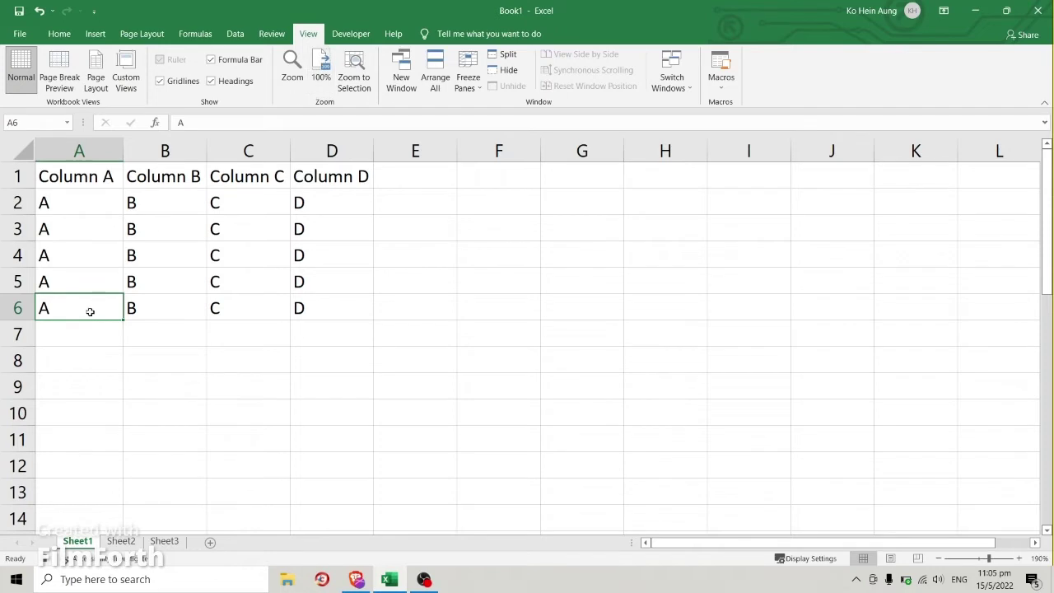
Record the one-row move down to A7 with relative references on, turn them off, and paste the copied rows there.
click(351, 36)
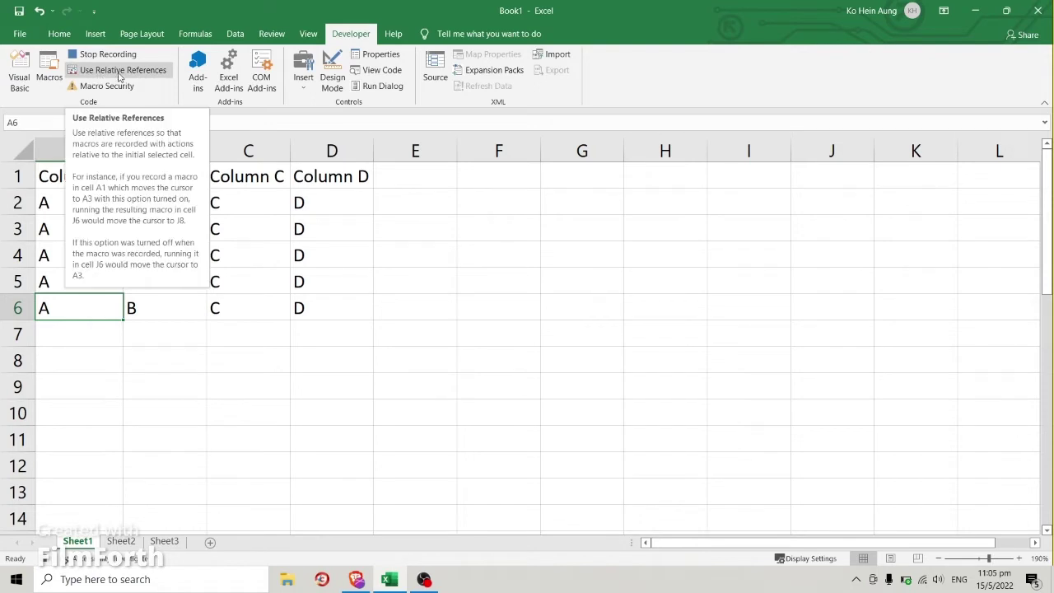
click(119, 74)
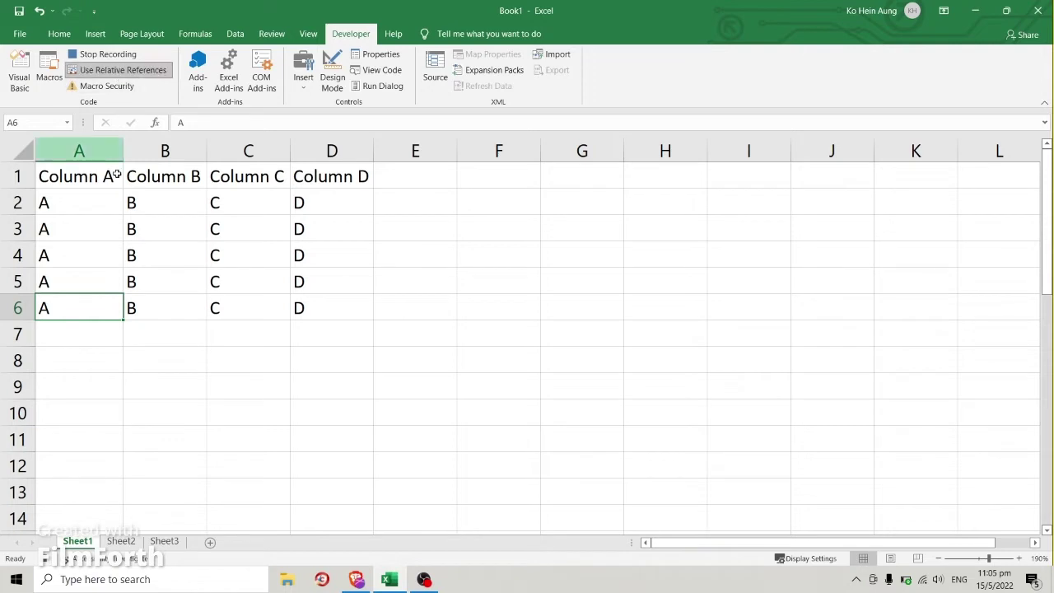
key(Down)
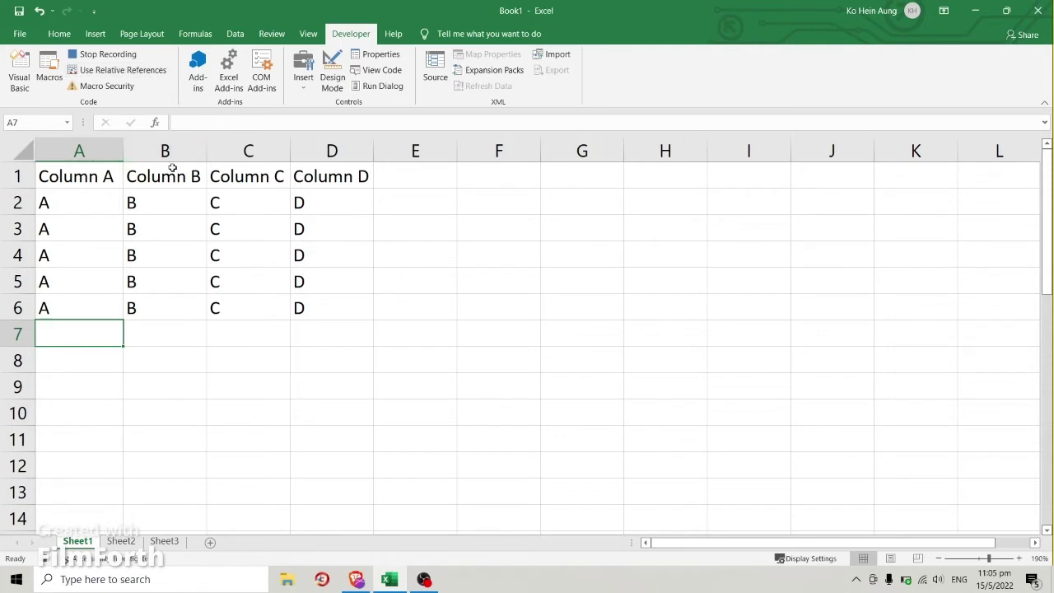
key(ctrl+v)
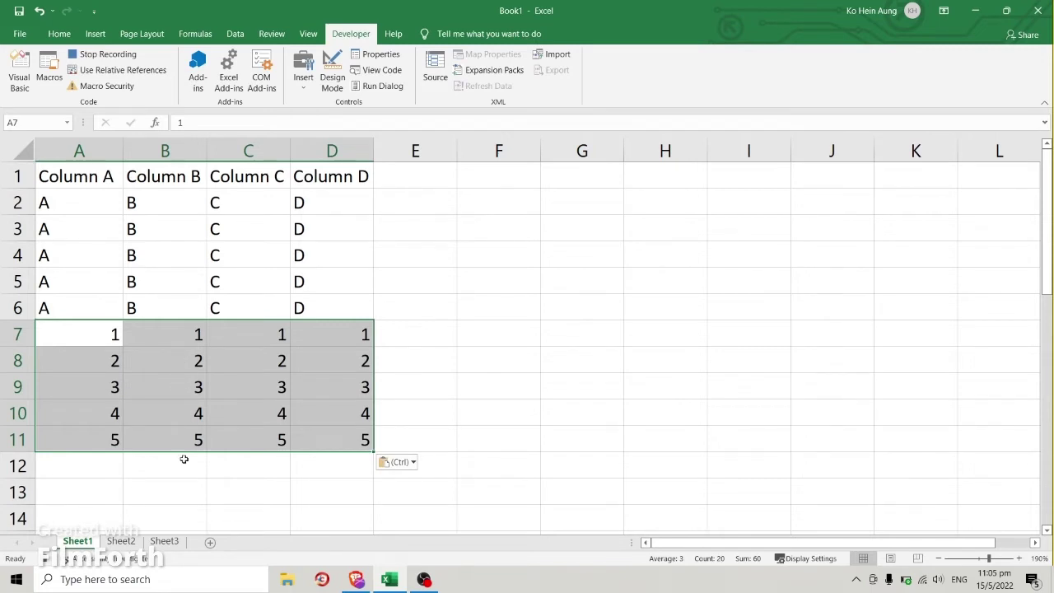
Copy the data range A2:D6 on Sheet3 without its header row, extending the selection from A2 to the end of the data.
click(166, 544)
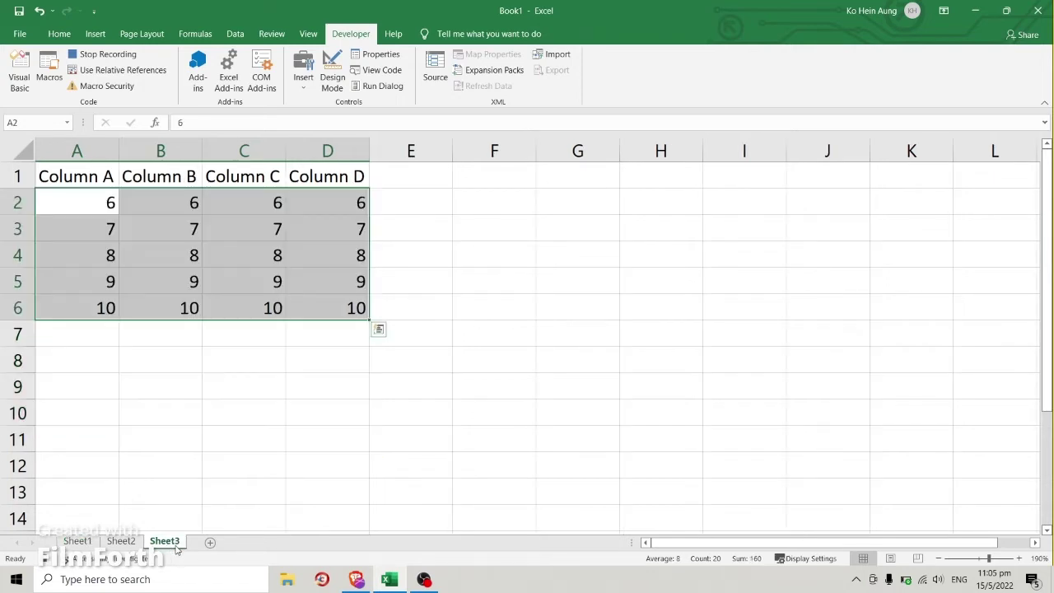
click(92, 203)
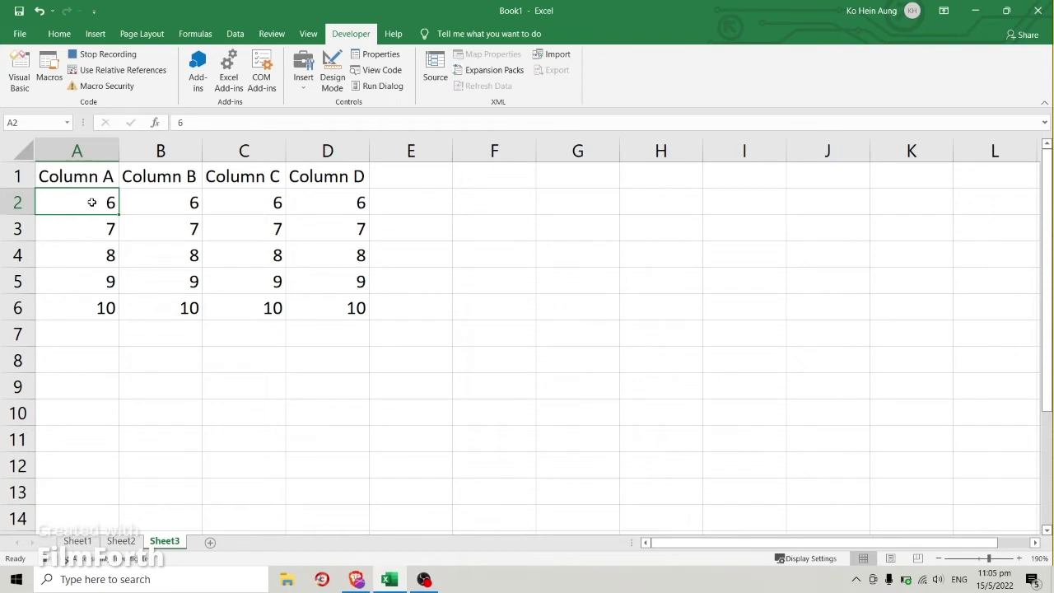
key(ctrl+shift+Down)
key(ctrl+shift+Right)
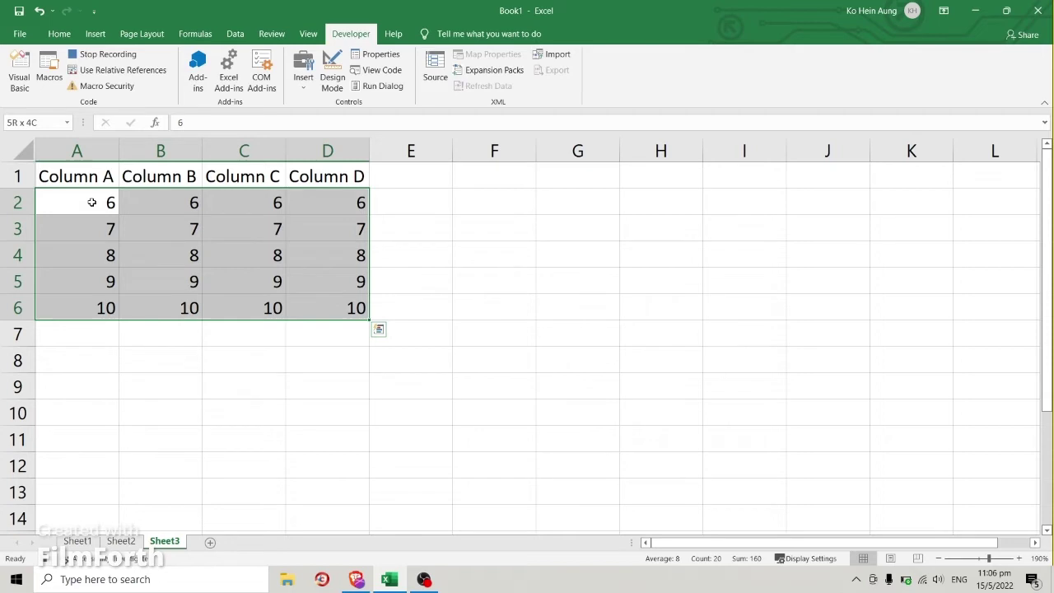
key(ctrl+c)
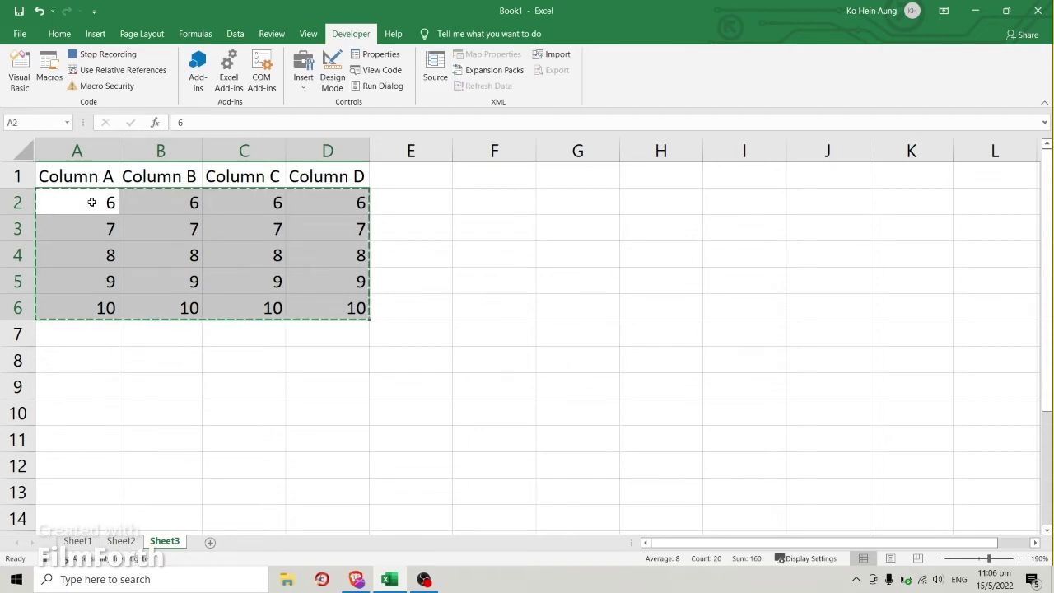
Return to Sheet1 and jump from A1 to the last filled cell in column A, below the rows pasted from Sheet2.
click(76, 546)
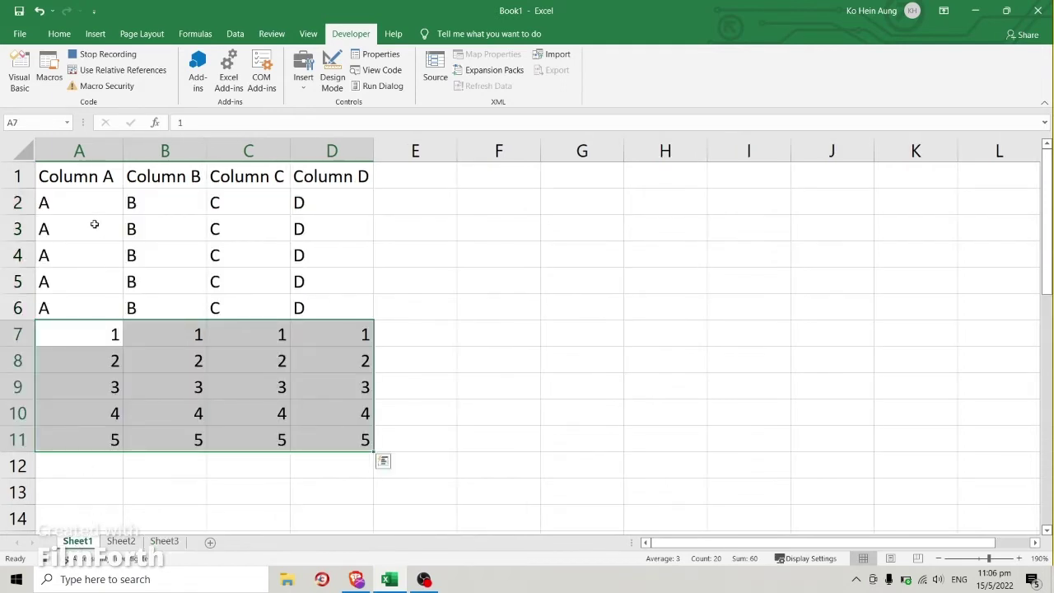
click(78, 177)
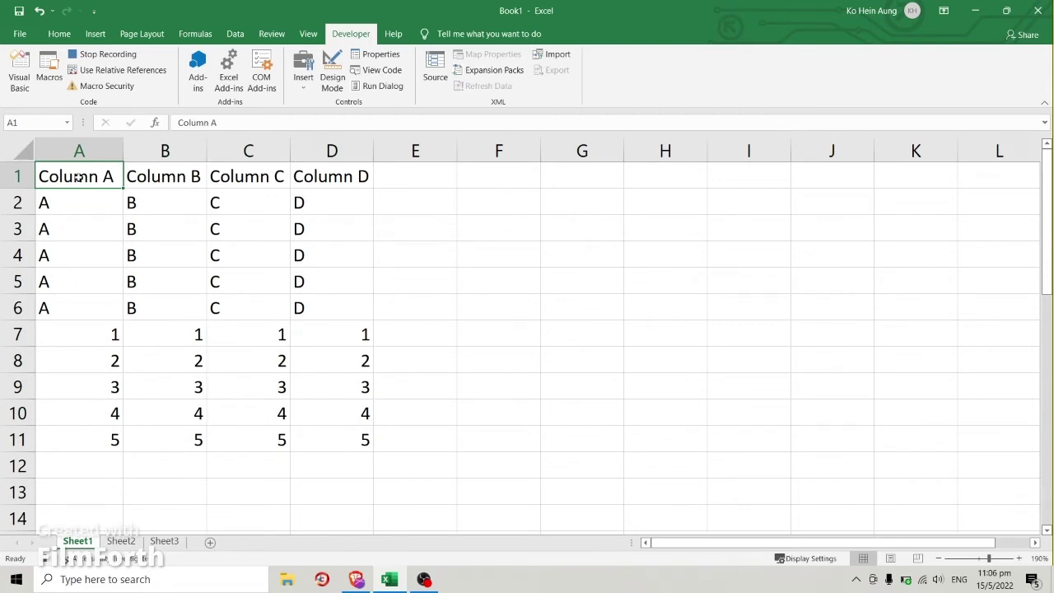
key(ctrl+Down)
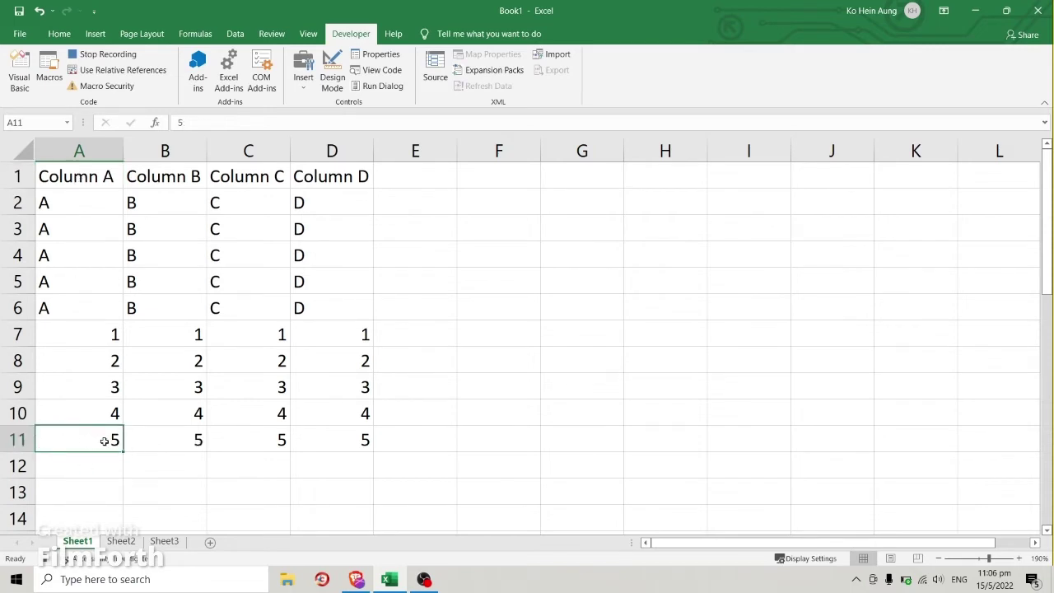
Record the one-row move down to A12 with relative references on, turn them off, and paste the Sheet3 rows there.
click(114, 71)
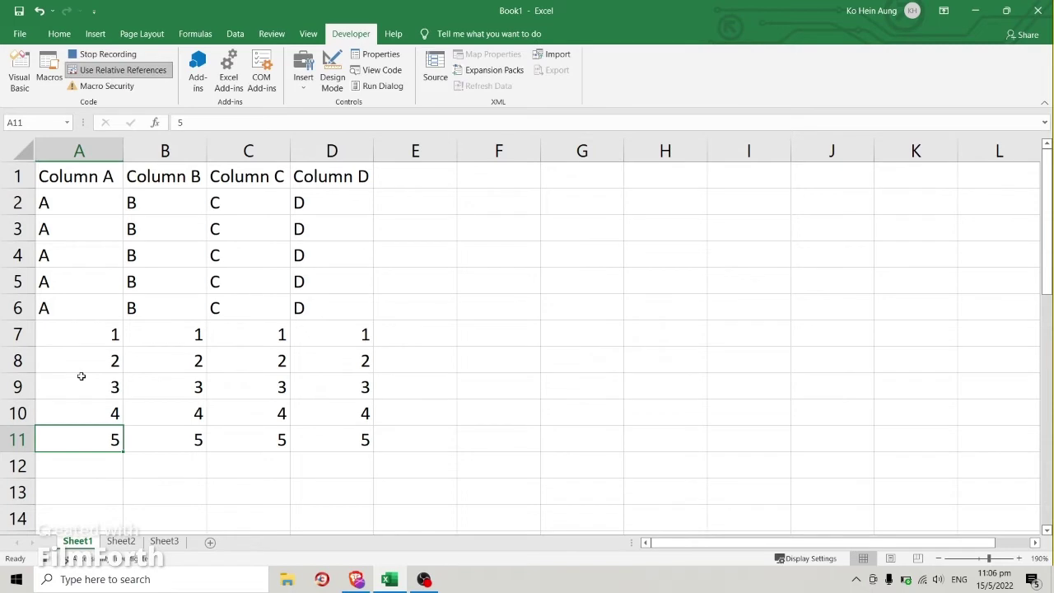
key(Down)
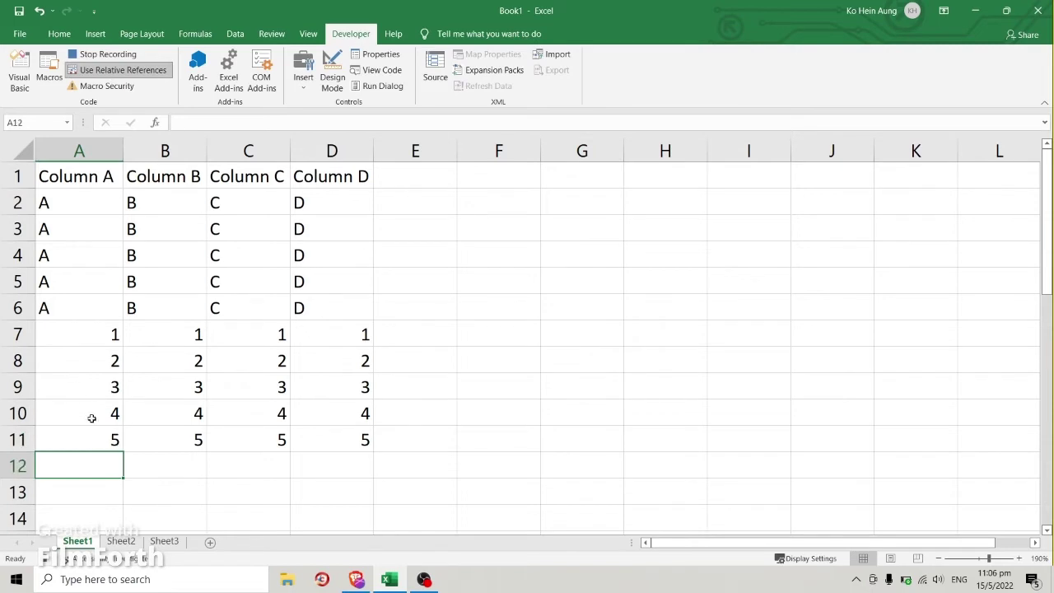
click(125, 76)
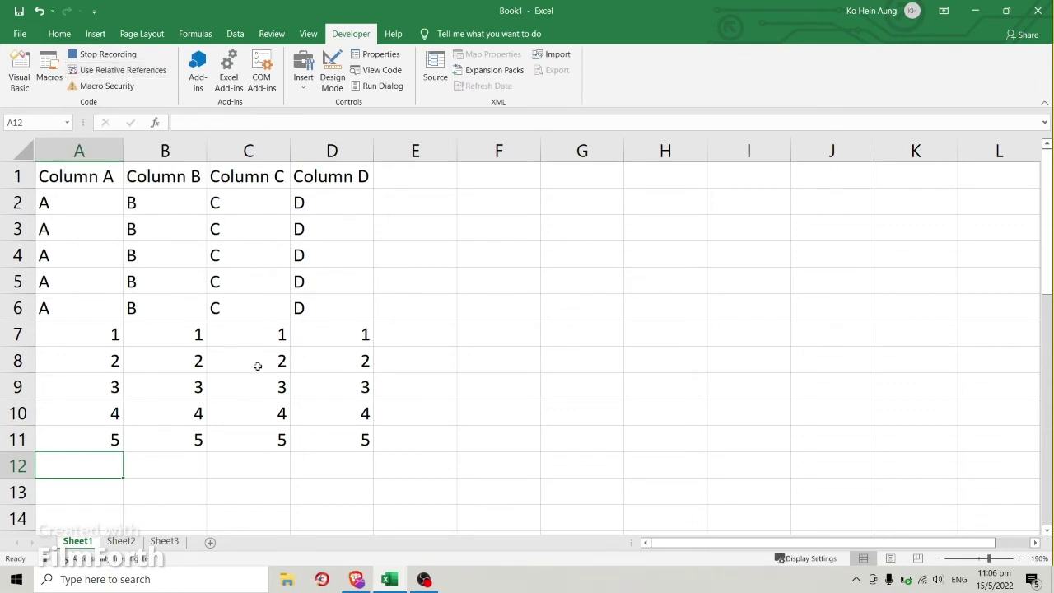
key(ctrl+v)
scroll(258, 366, down, 2)
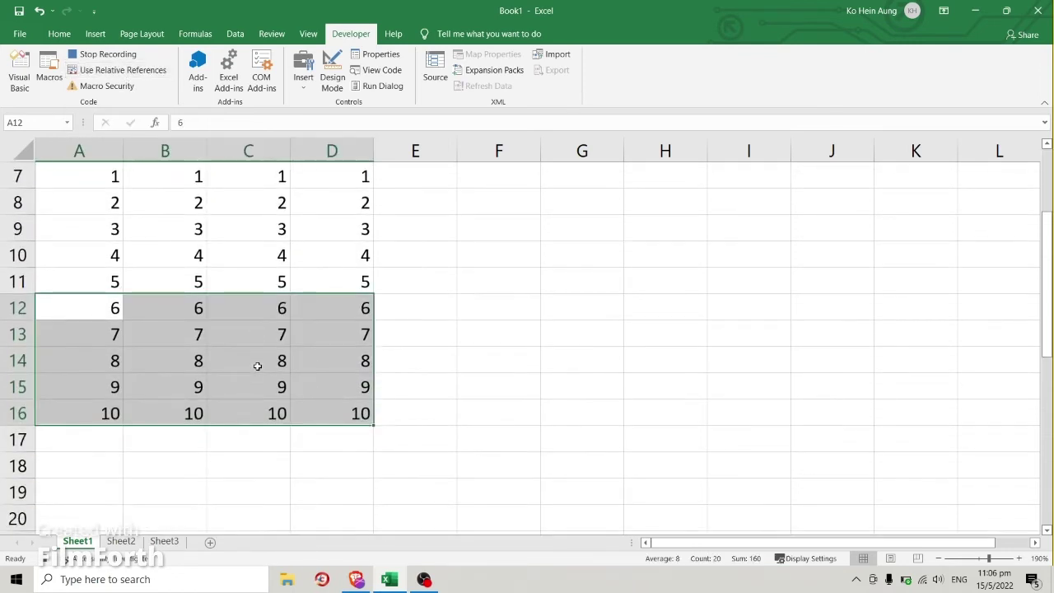
scroll(258, 366, up, 1)
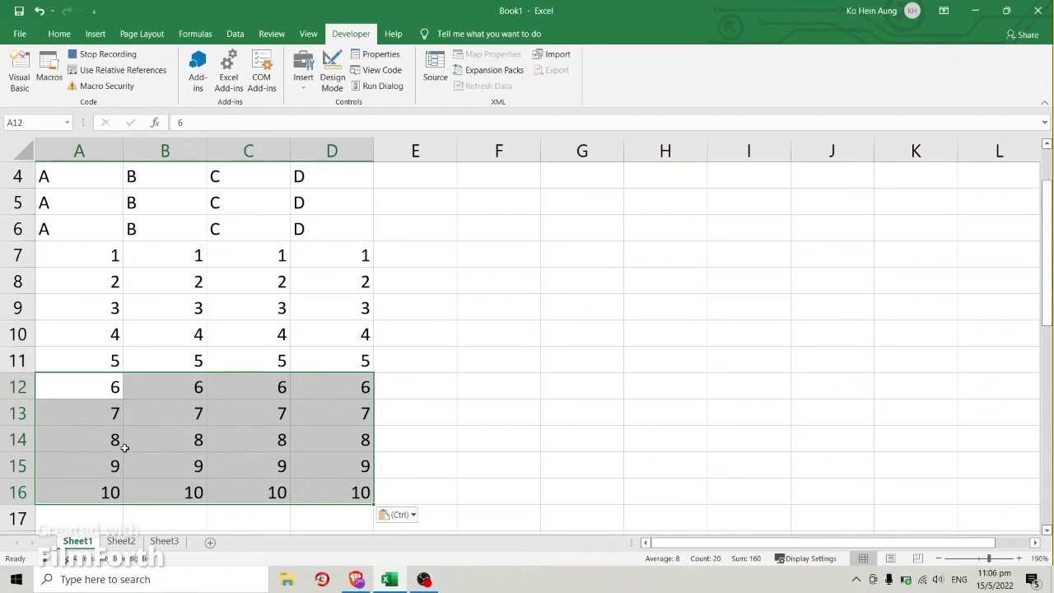
Stop the macro recording and clear the pasted rows A7:D16 on Sheet1.
click(46, 561)
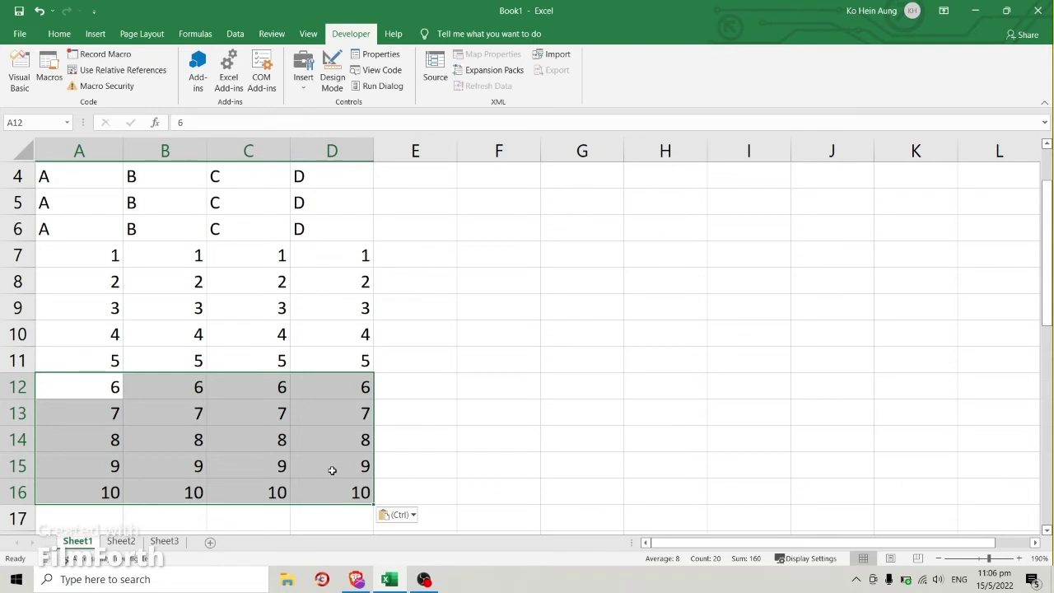
click(421, 412)
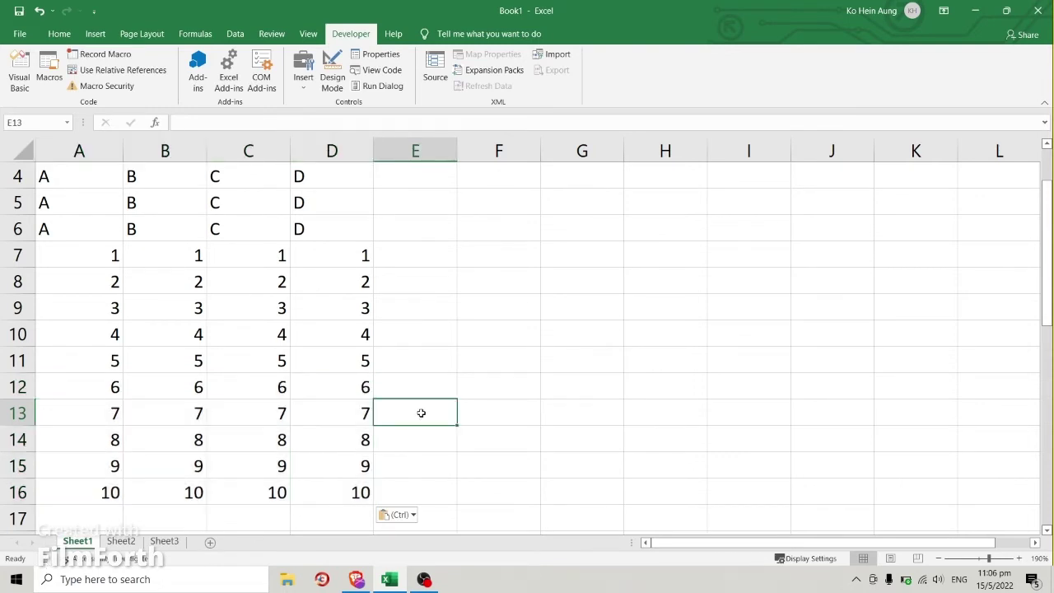
mouse_move(81, 253)
mouse_down()
mouse_move(357, 419)
mouse_move(338, 493)
mouse_up()
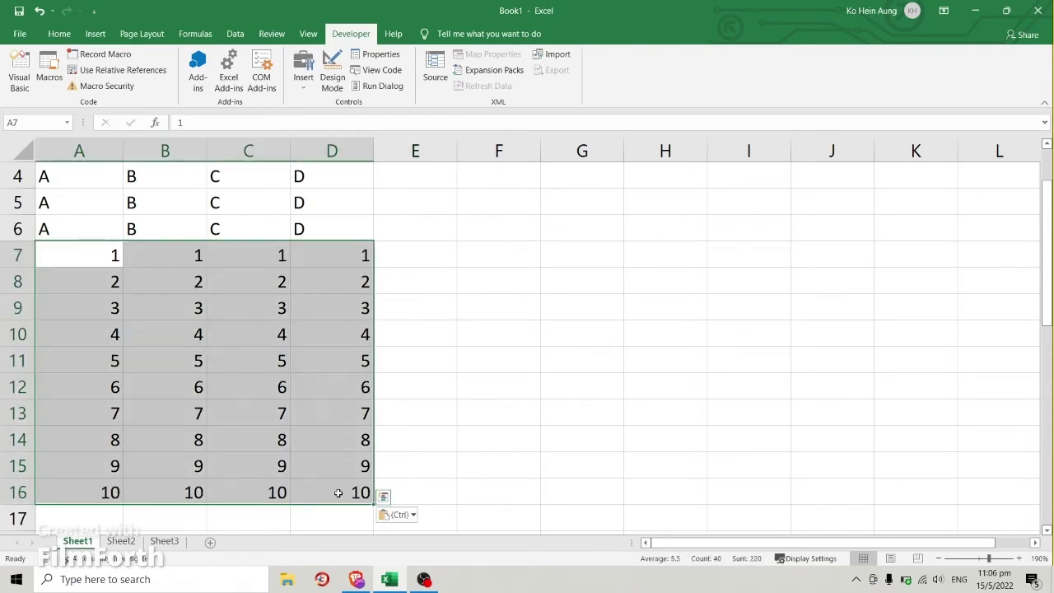
key(Delete)
scroll(308, 360, up, 1)
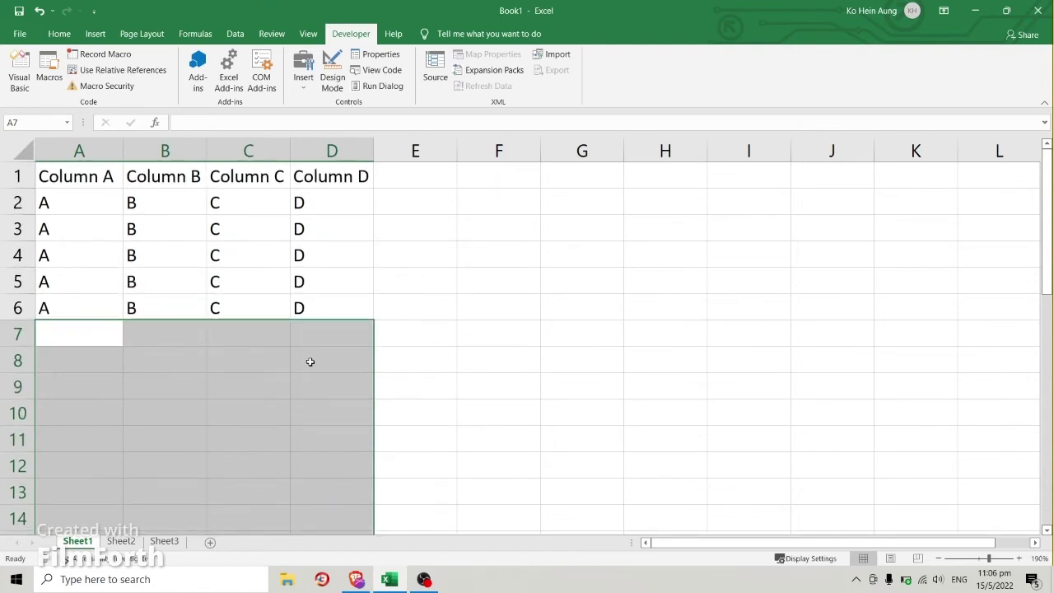
click(410, 278)
Run the AutomateRefresh macro on Sheet1 from the list of macros.
click(309, 33)
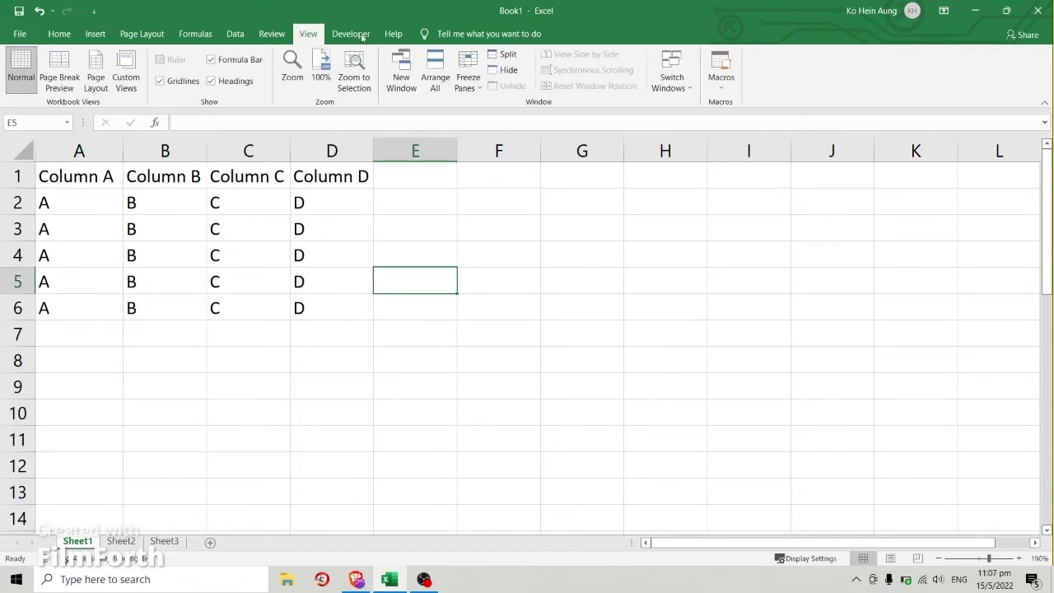
click(721, 81)
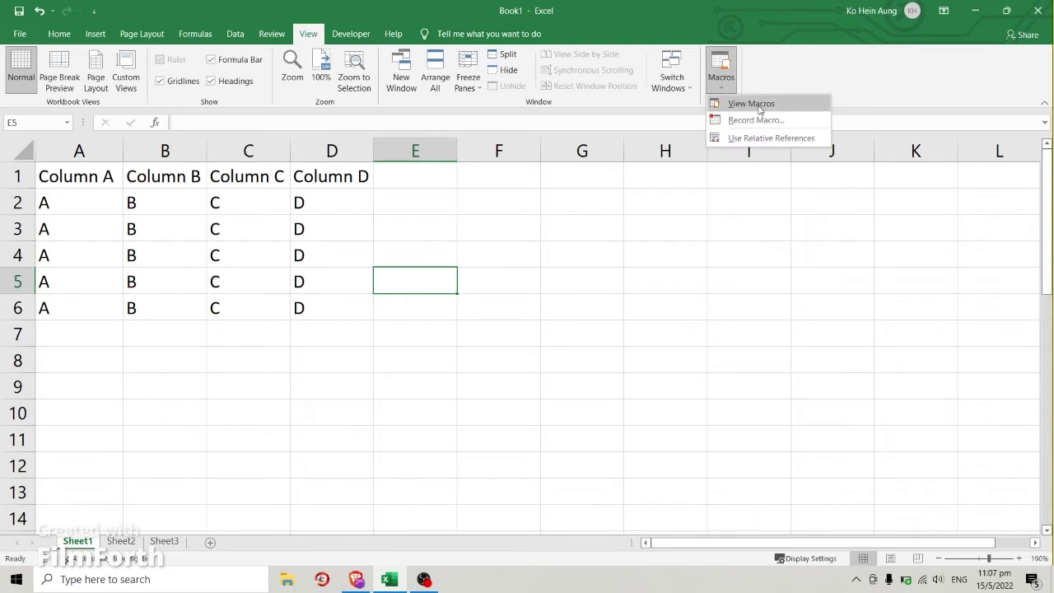
click(751, 104)
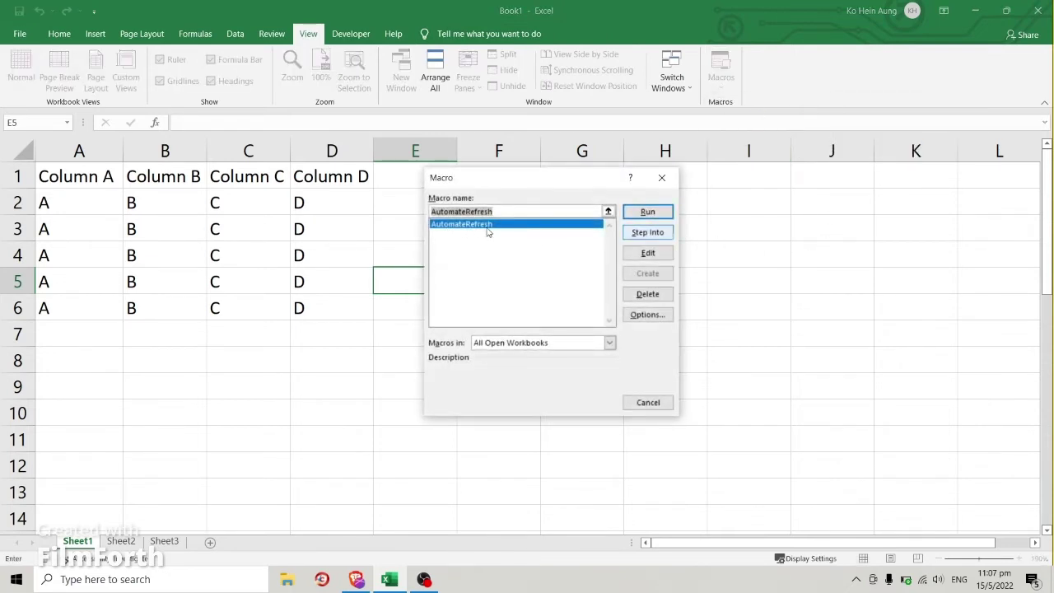
click(655, 216)
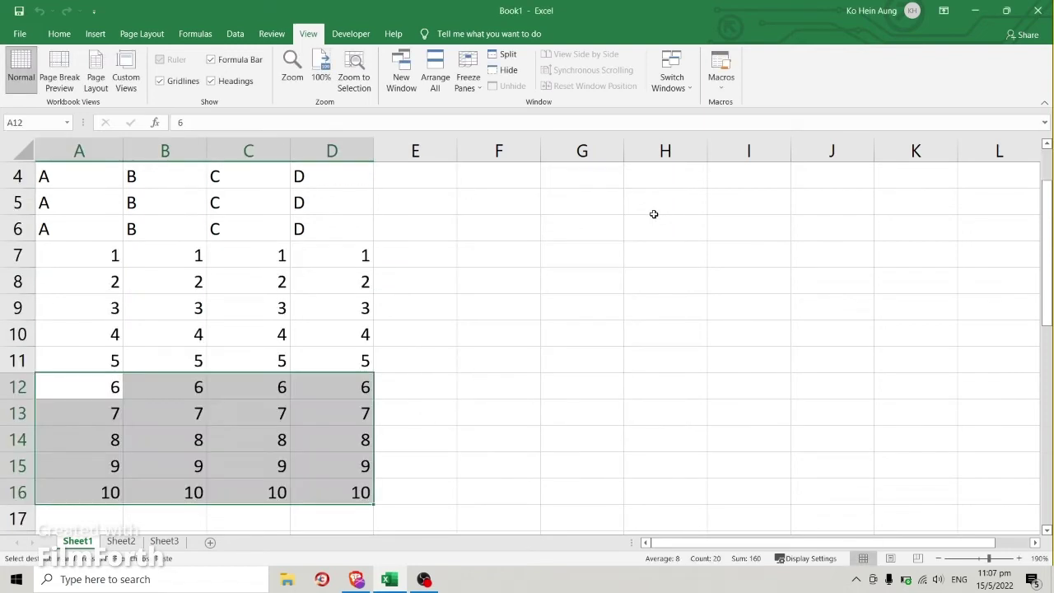
Clear the rows the macro appended in A7:D16 on Sheet1.
drag(106, 256, 346, 493)
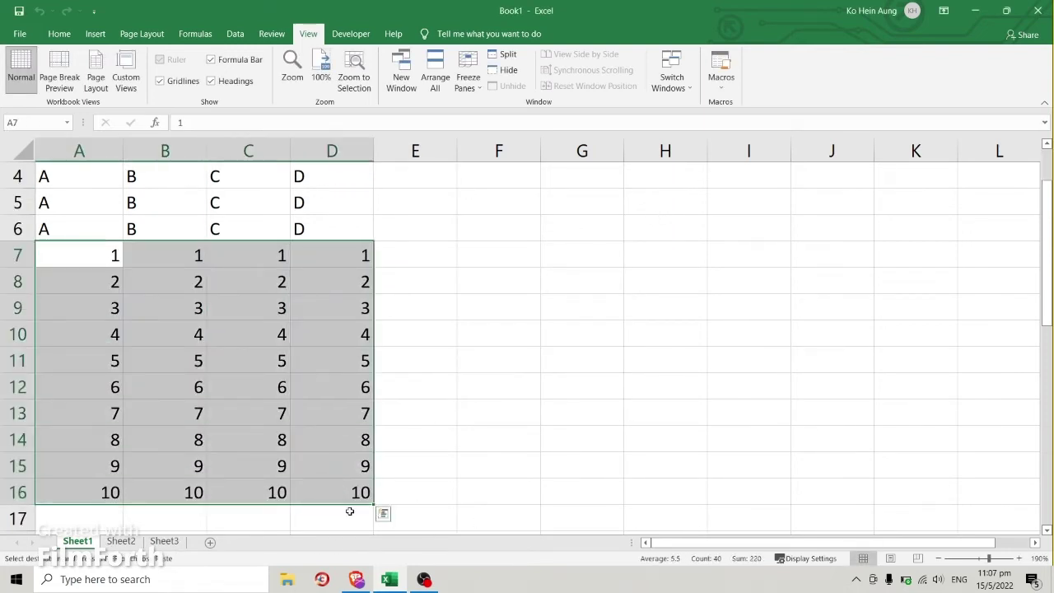
click(482, 360)
drag(94, 264, 332, 483)
key(Delete)
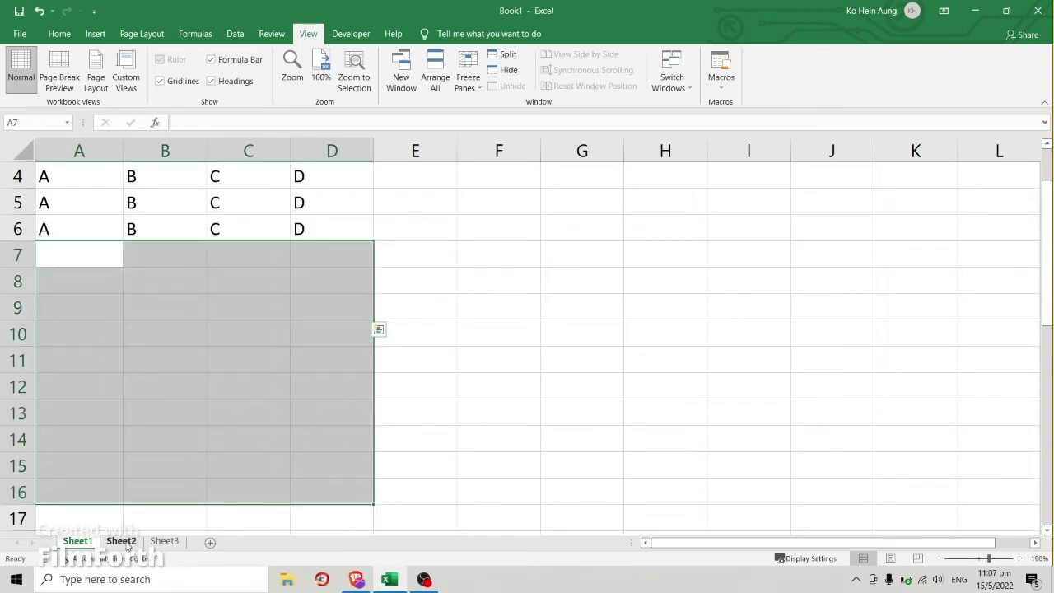
Add a new test row to Sheet2 by entering "a" in each of the cells A7 to D7.
click(121, 543)
click(113, 330)
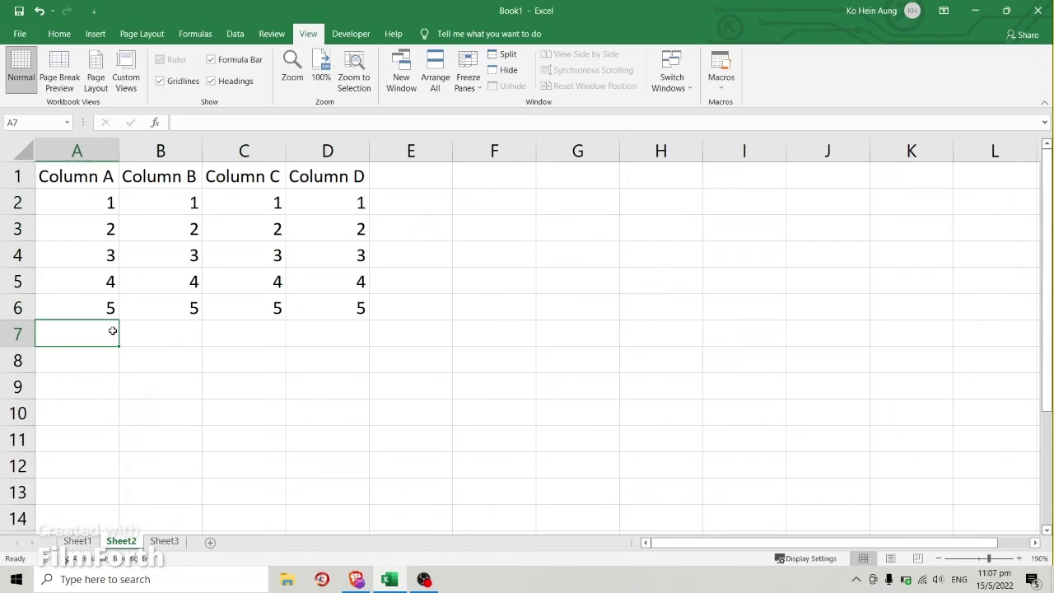
text(a)
click(170, 331)
text(a)
click(257, 334)
text(a)
click(337, 335)
text(a)
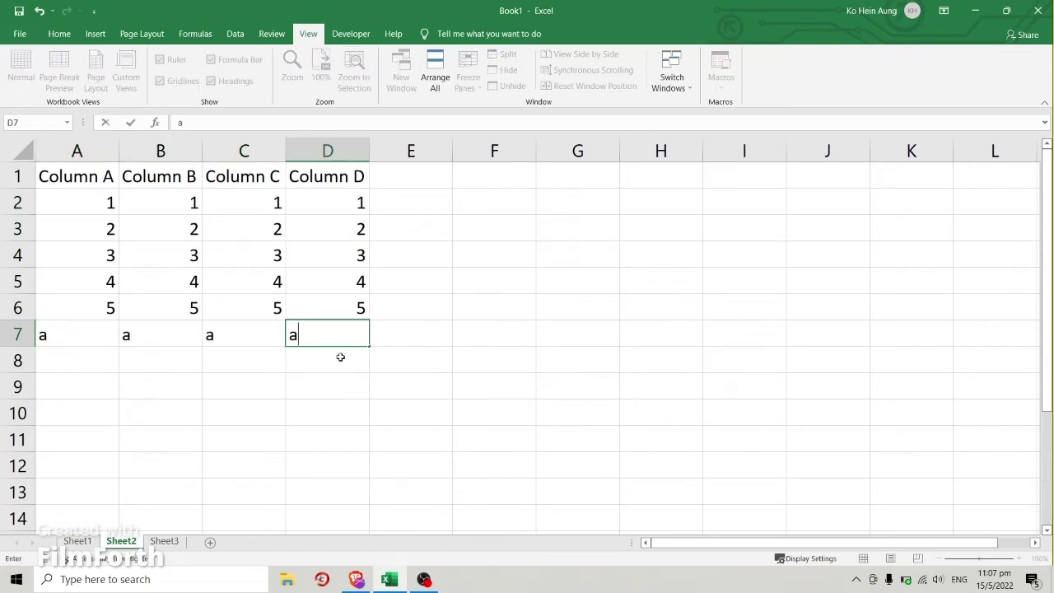
Add a new test row to Sheet3 by entering "b" in each of the cells A7 to D7.
click(164, 541)
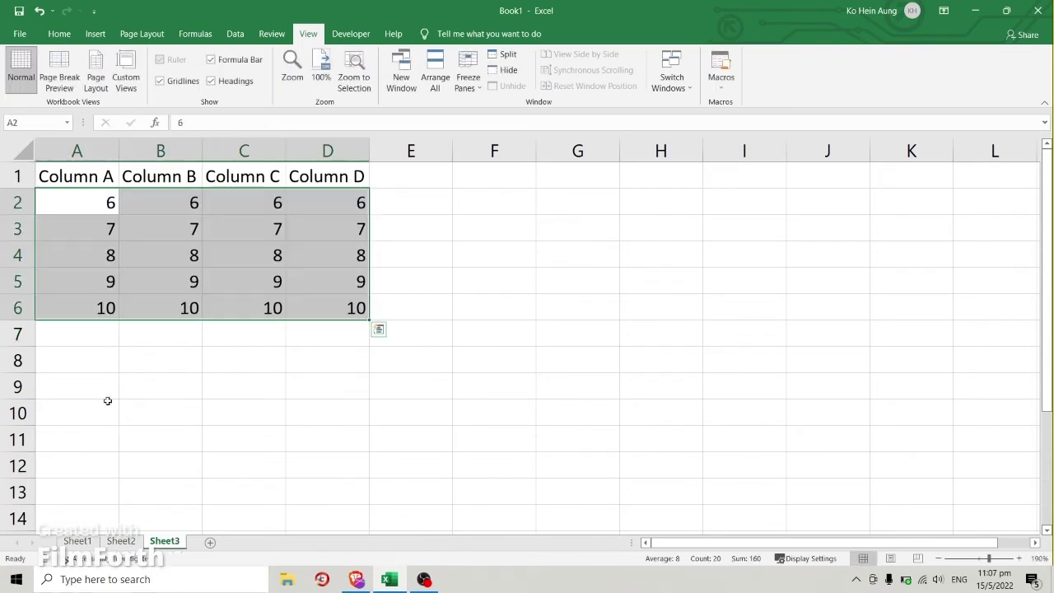
click(104, 332)
text(b)
click(195, 334)
text(b)
click(247, 335)
text(b)
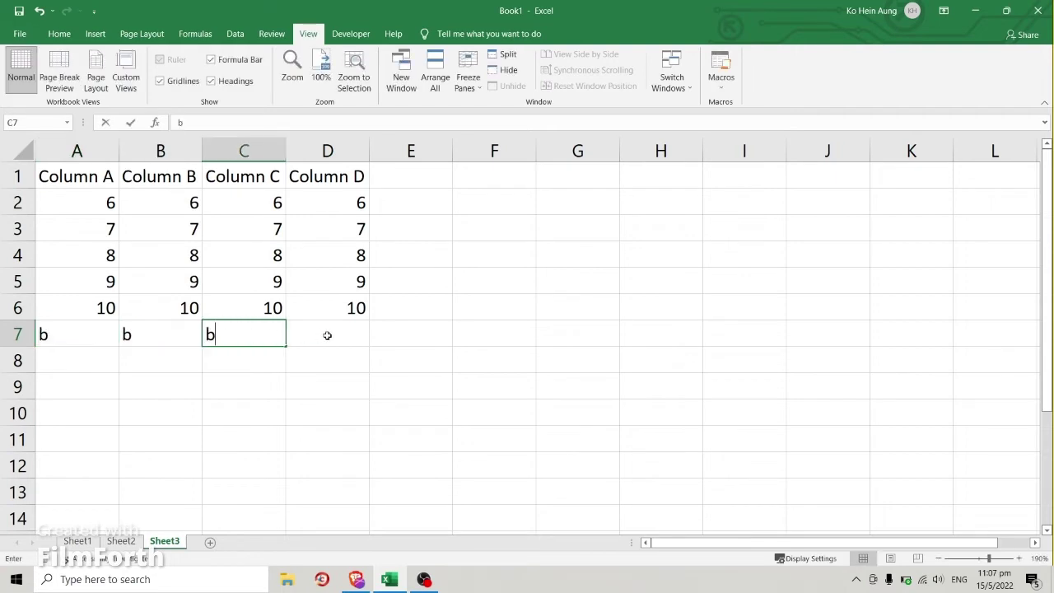
click(333, 335)
text(b)
click(381, 384)
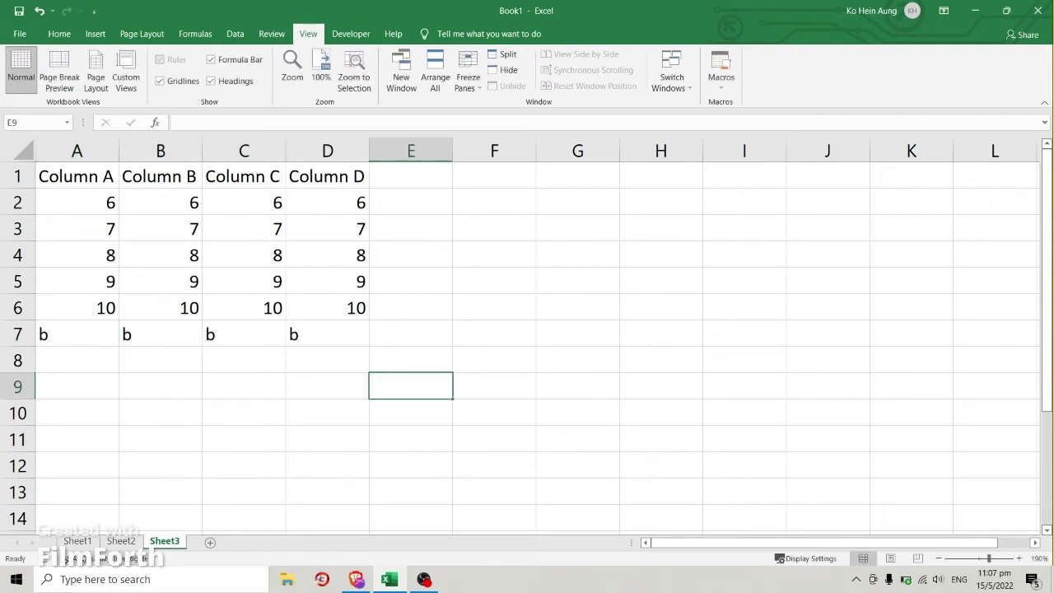
Go back to Sheet1 and run the AutomateRefresh macro again to append the extended Sheet2 and Sheet3 data.
click(78, 542)
scroll(411, 346, up, 1)
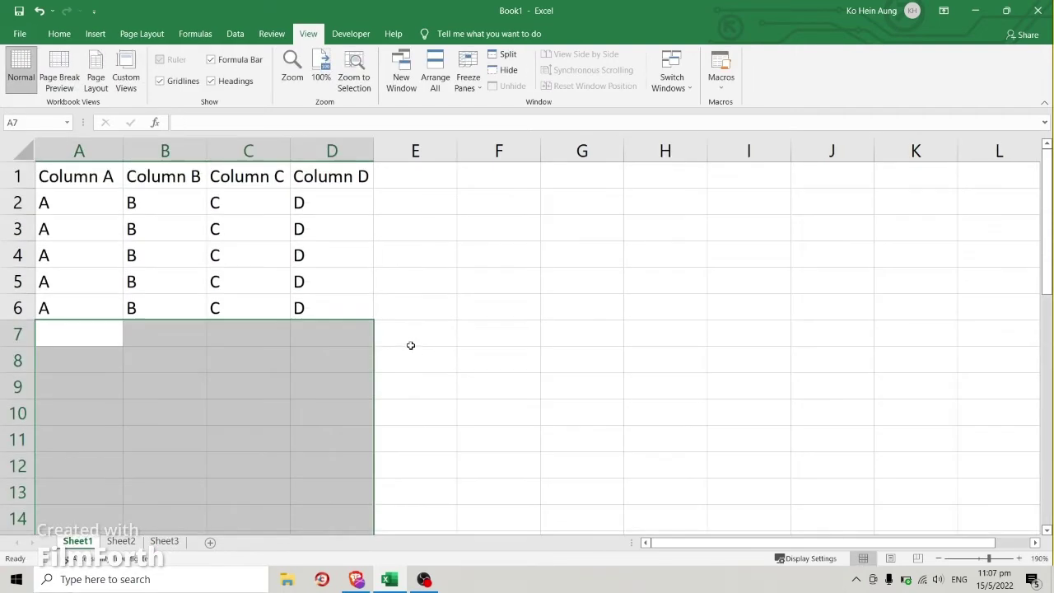
click(473, 265)
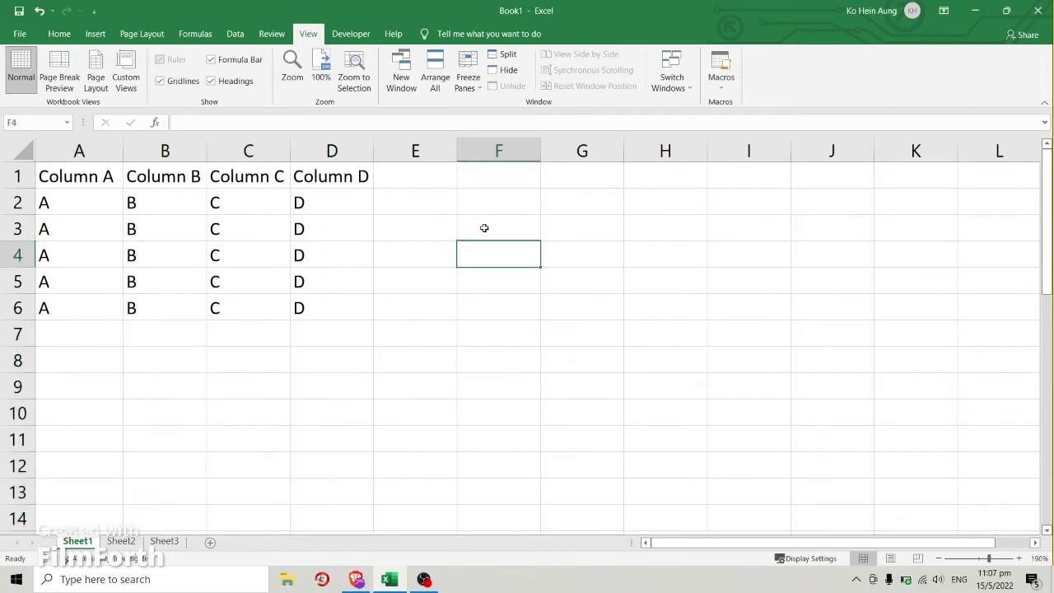
click(484, 229)
click(721, 82)
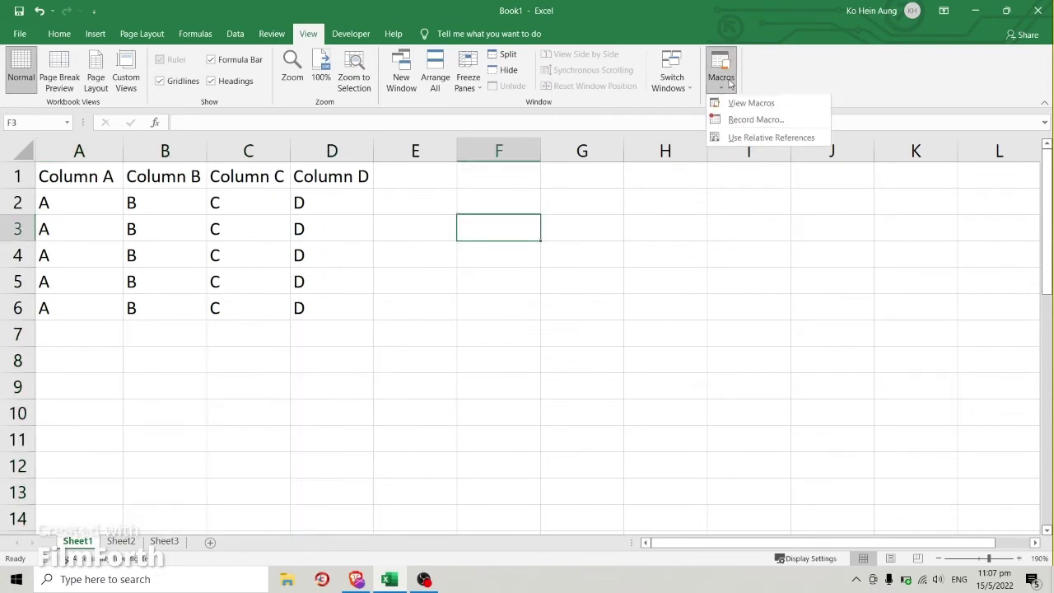
click(752, 104)
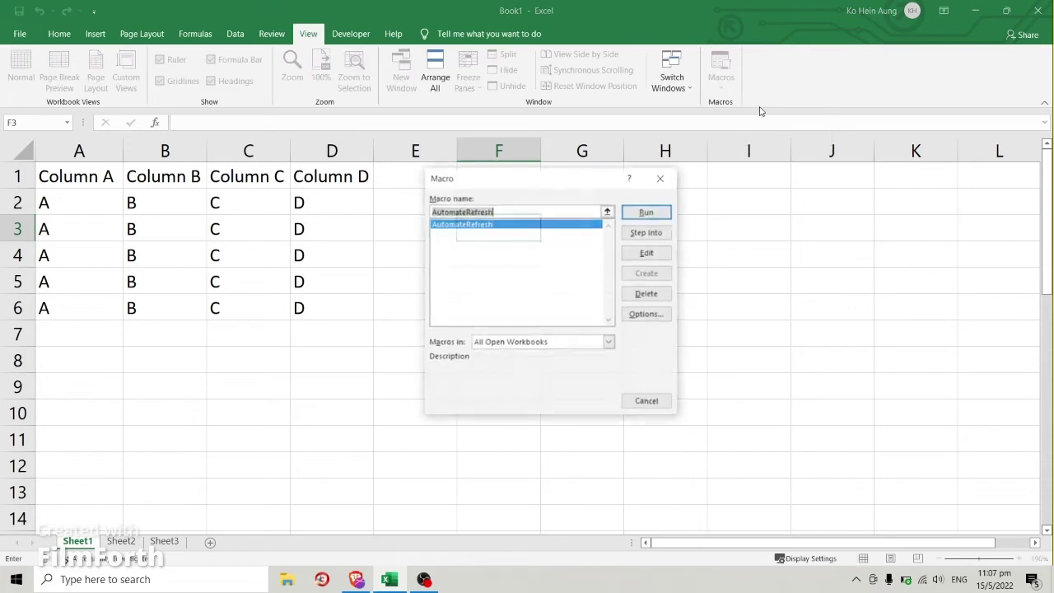
click(646, 212)
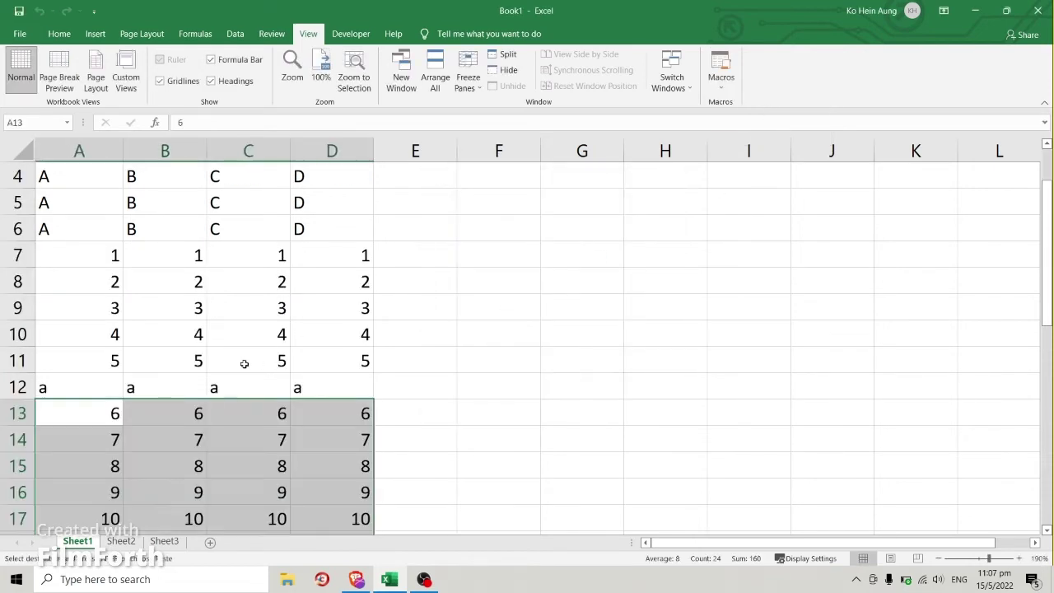
Check rows 12 and 18 of the combined table on Sheet1 for the new entries from Sheet2 and Sheet3.
drag(42, 384, 318, 384)
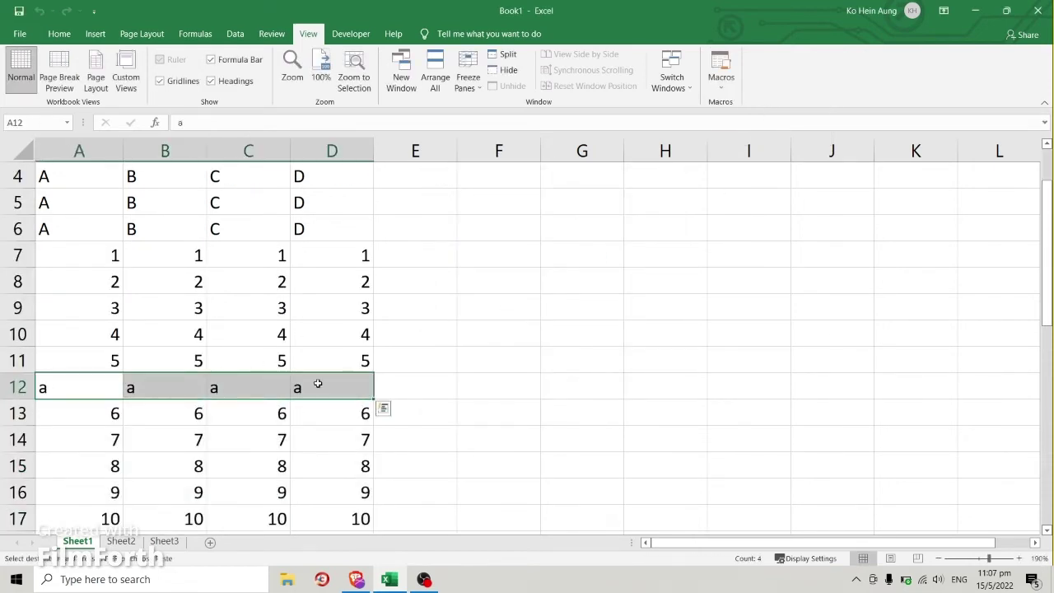
scroll(318, 384, down, 3)
drag(93, 310, 306, 308)
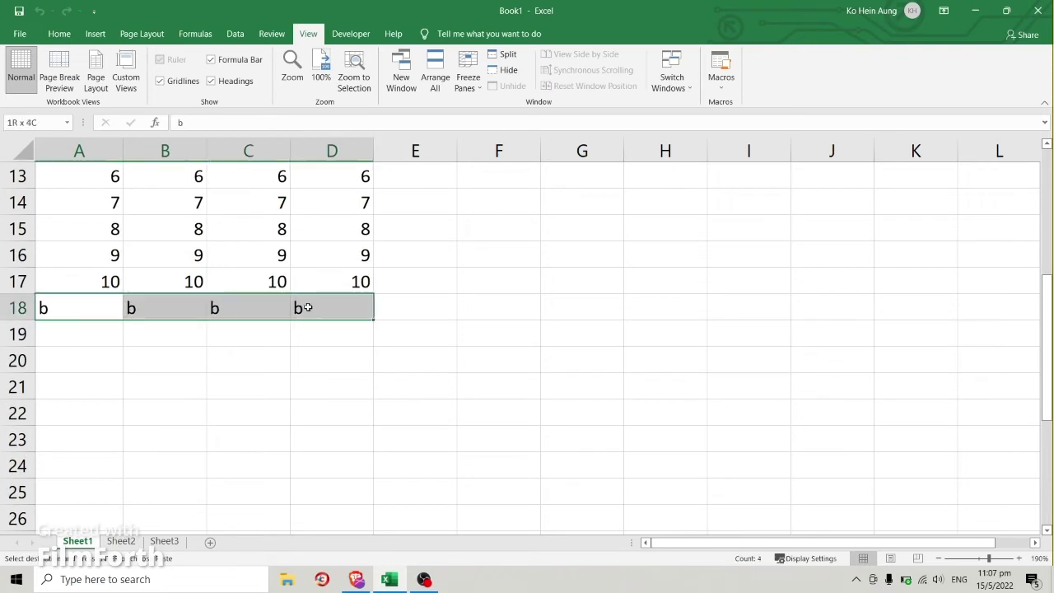
scroll(324, 367, up, 4)
scroll(324, 389, down, 2)
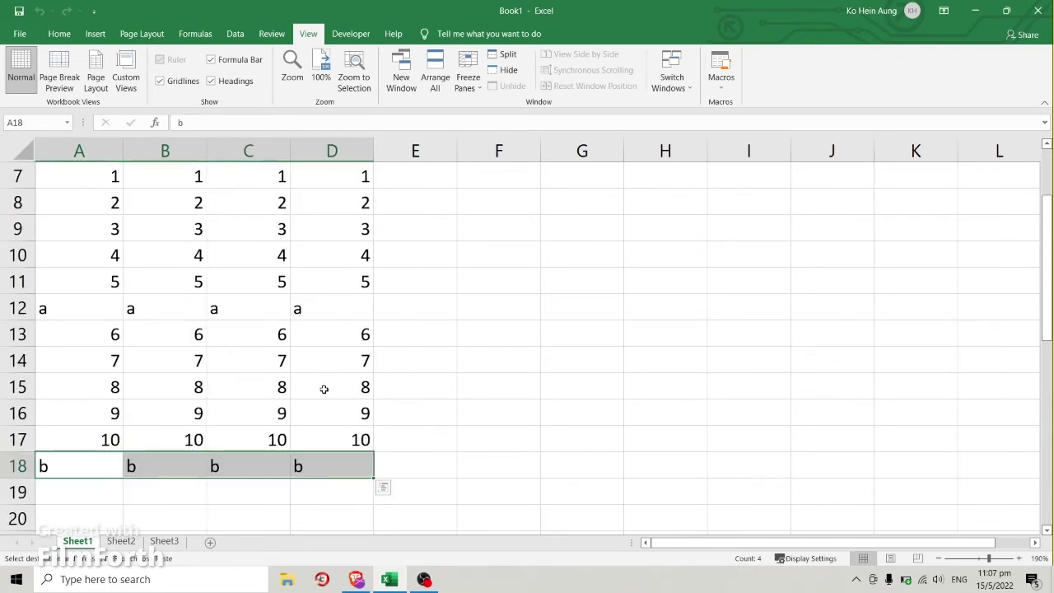
Clear the appended data from rows 7 to 18, columns A to D, below the Sheet1 table.
drag(358, 458, 68, 256)
key(Delete)
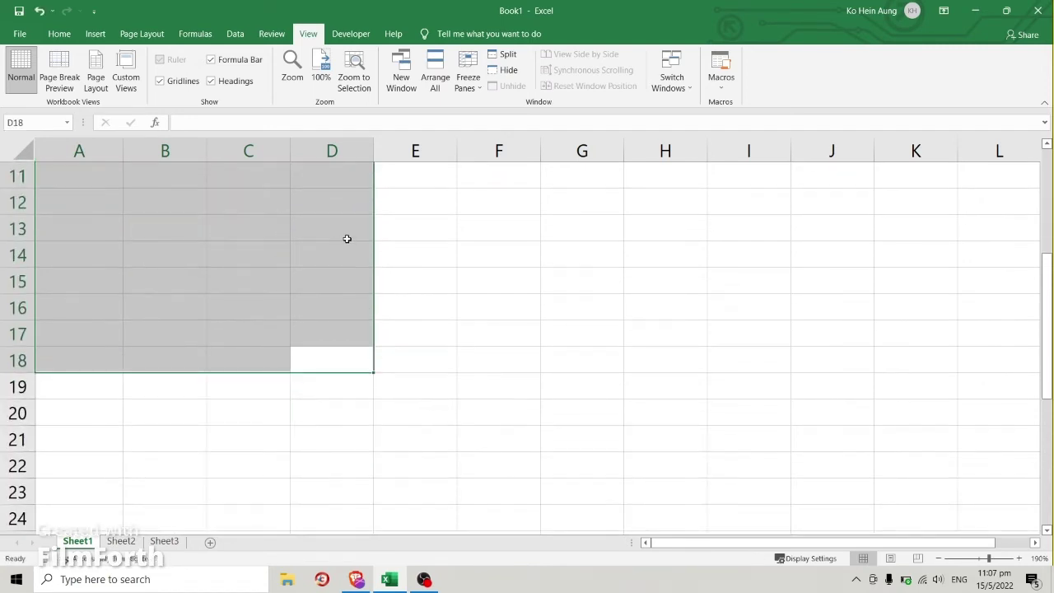
scroll(407, 308, up, 4)
click(407, 230)
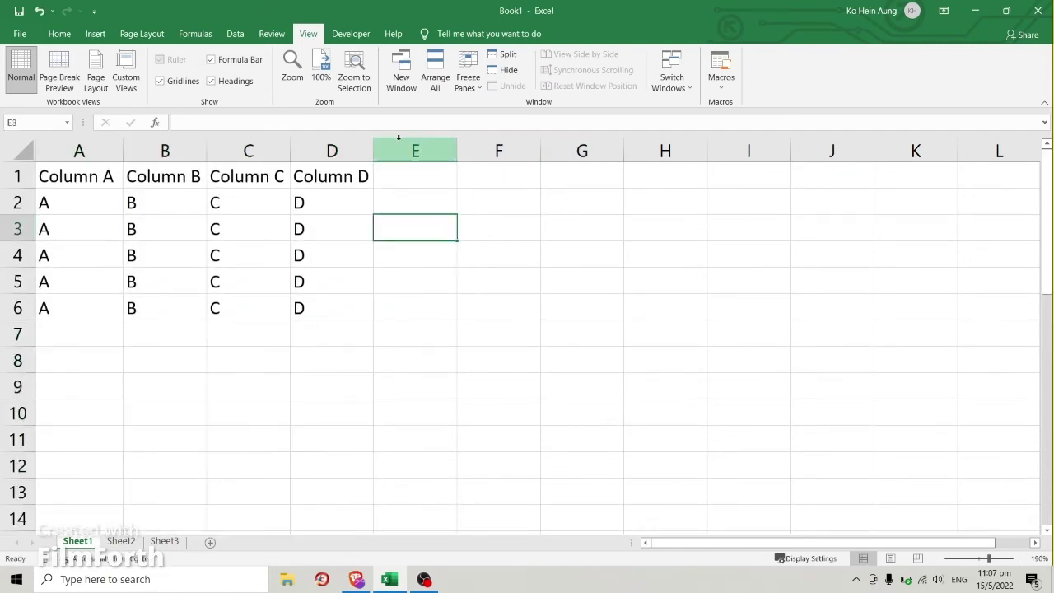
click(719, 82)
click(334, 39)
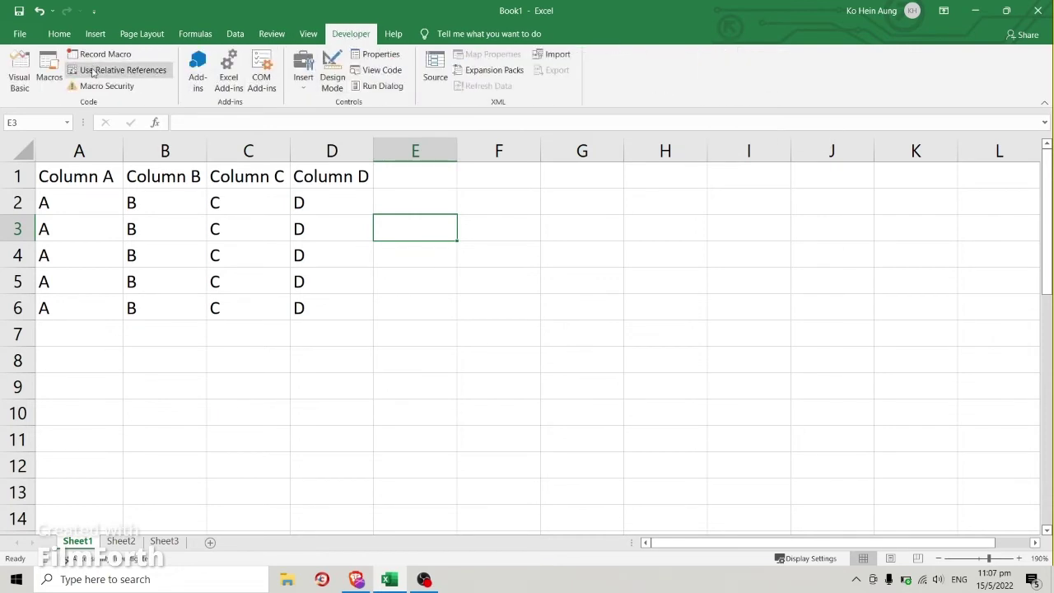
click(49, 72)
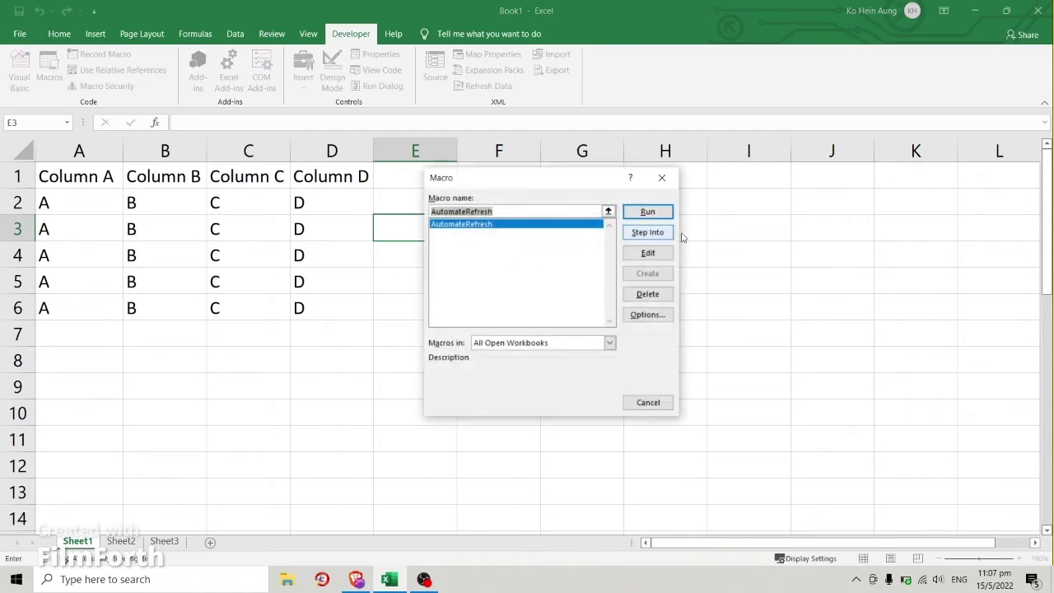
click(669, 177)
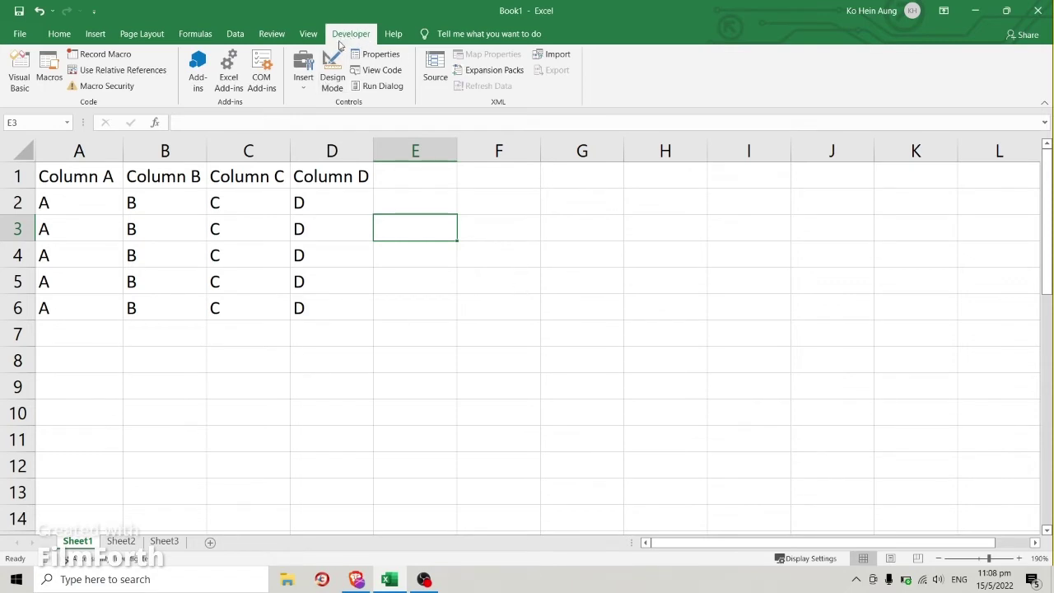
Insert a form control button about 4.3 cm wide and 1.8 cm high across F2 to H5 and assign it the AutomateRefresh macro.
click(308, 91)
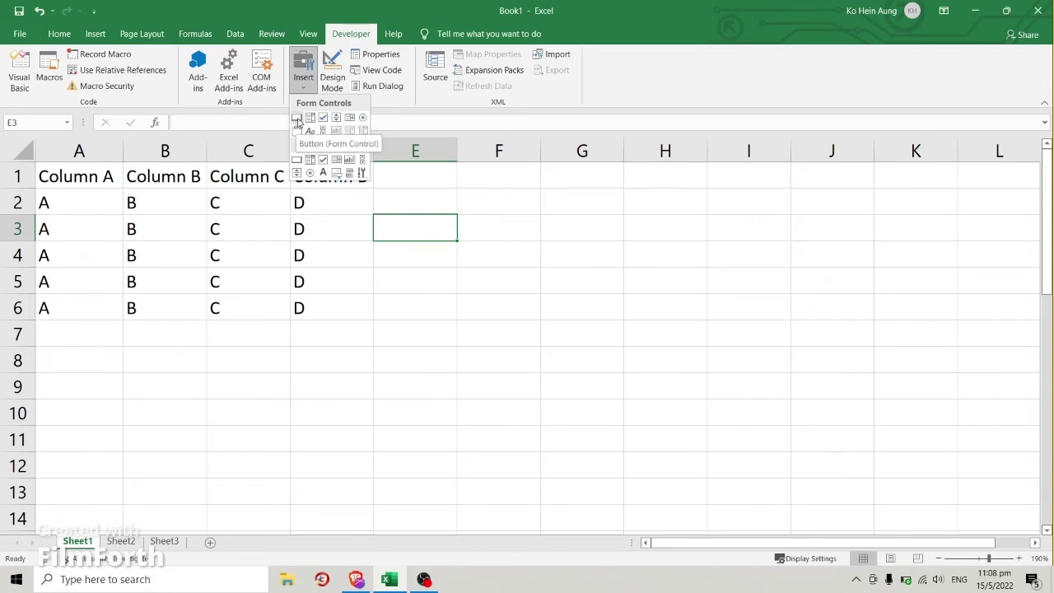
click(297, 120)
drag(456, 198, 670, 287)
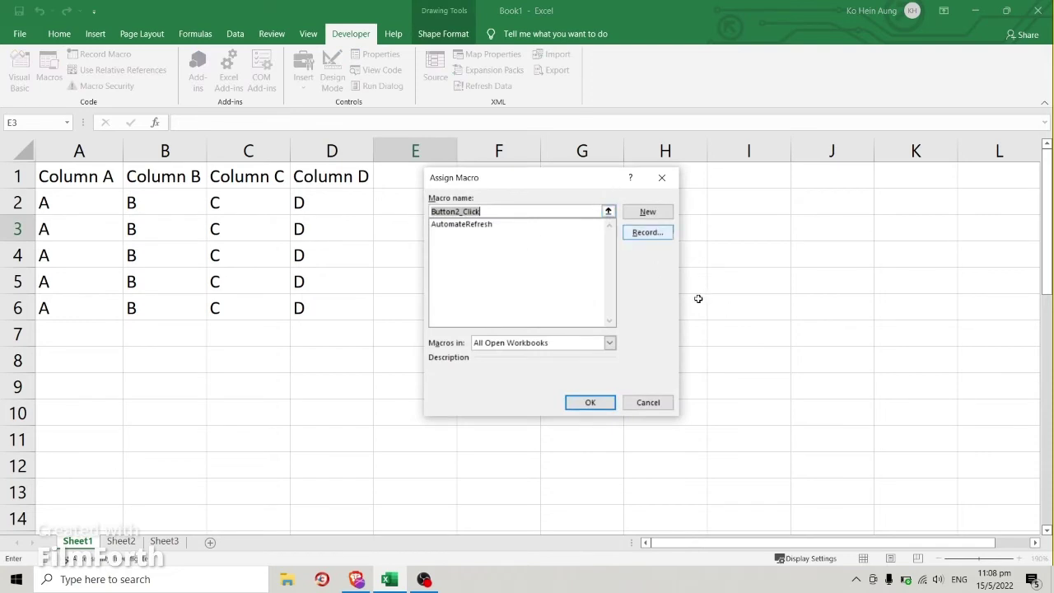
click(471, 225)
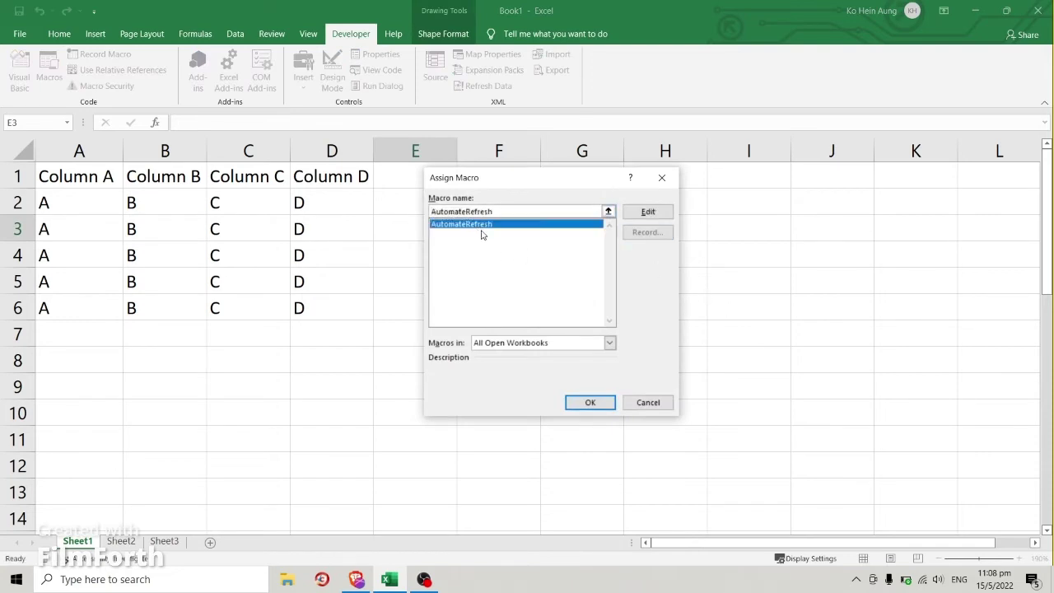
click(591, 402)
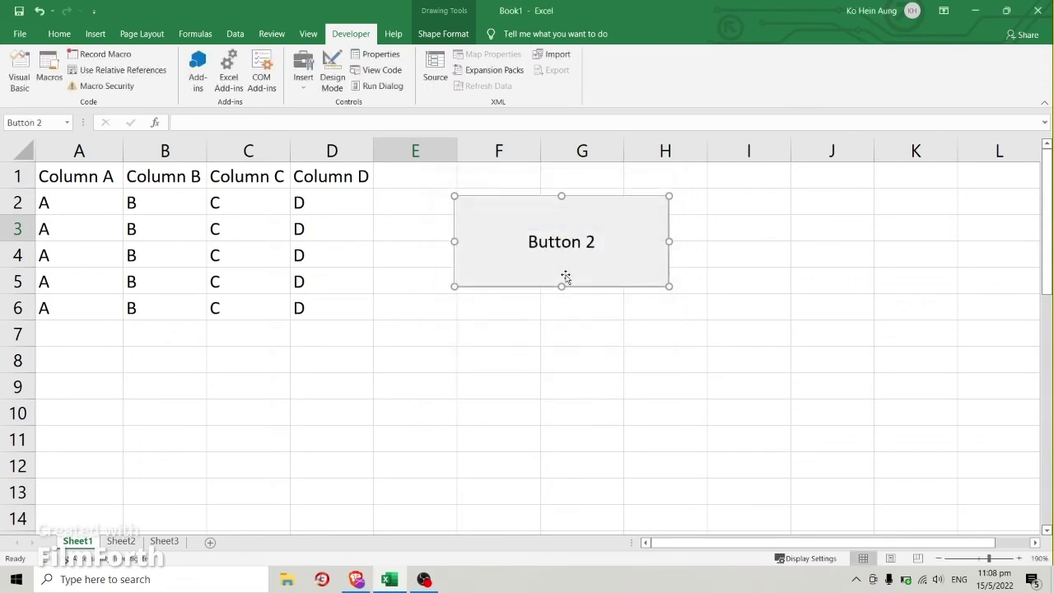
Change the new button's label to "Data Refresh" and deselect the button.
click(564, 244)
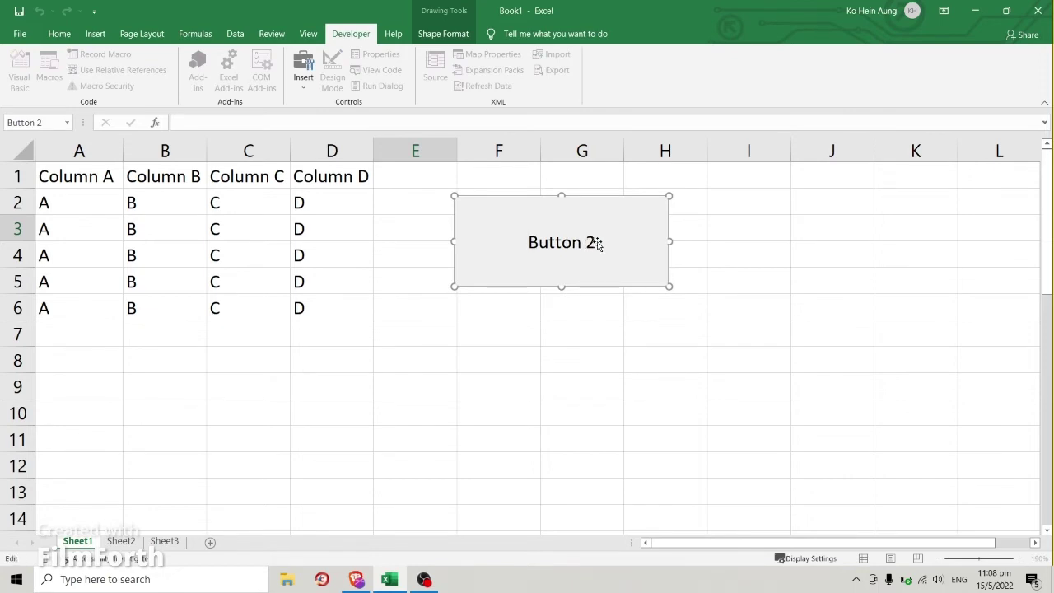
drag(597, 242, 572, 242)
drag(457, 242, 611, 242)
text(Aut)
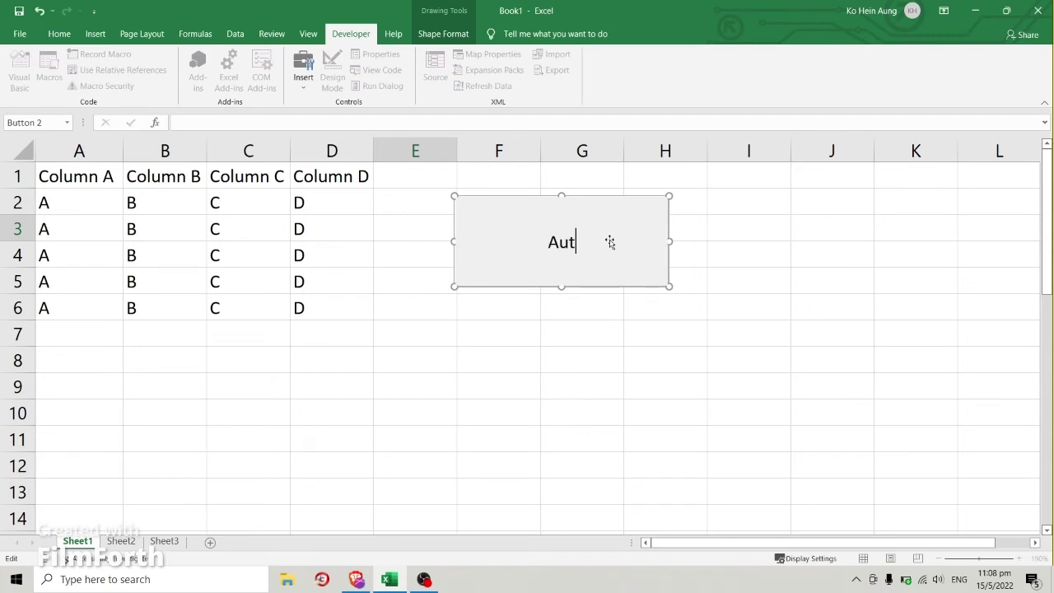
text(omate Re)
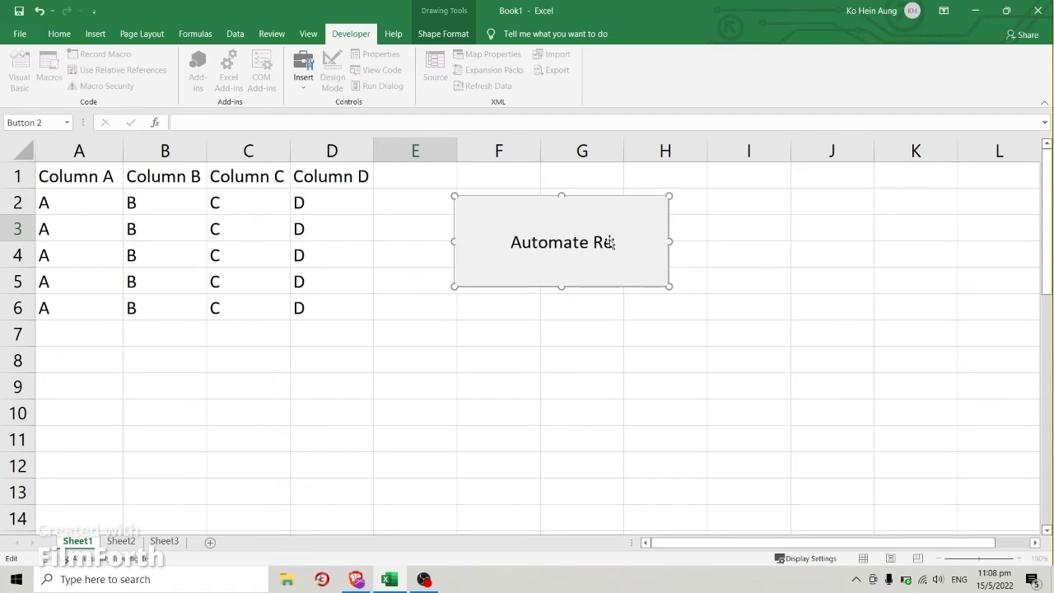
key(BackSpace)
key(BackSpace)
key(BackSpace)
key(BackSpace)
key(BackSpace)
key(BackSpace)
key(BackSpace)
key(BackSpace)
key(BackSpace)
key(BackSpace)
key(BackSpace)
text(Dat)
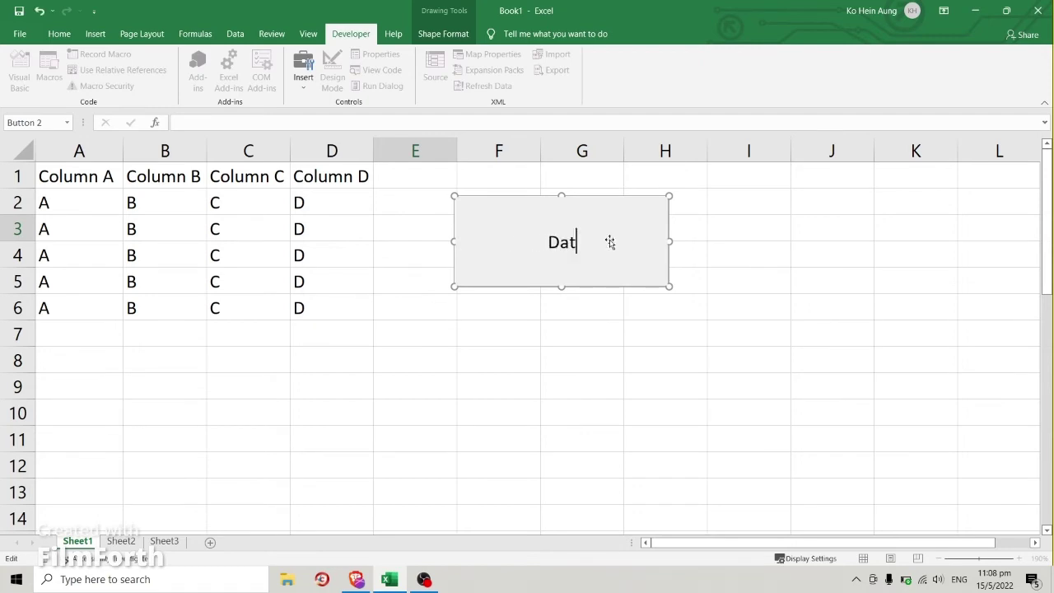
text(a Refres)
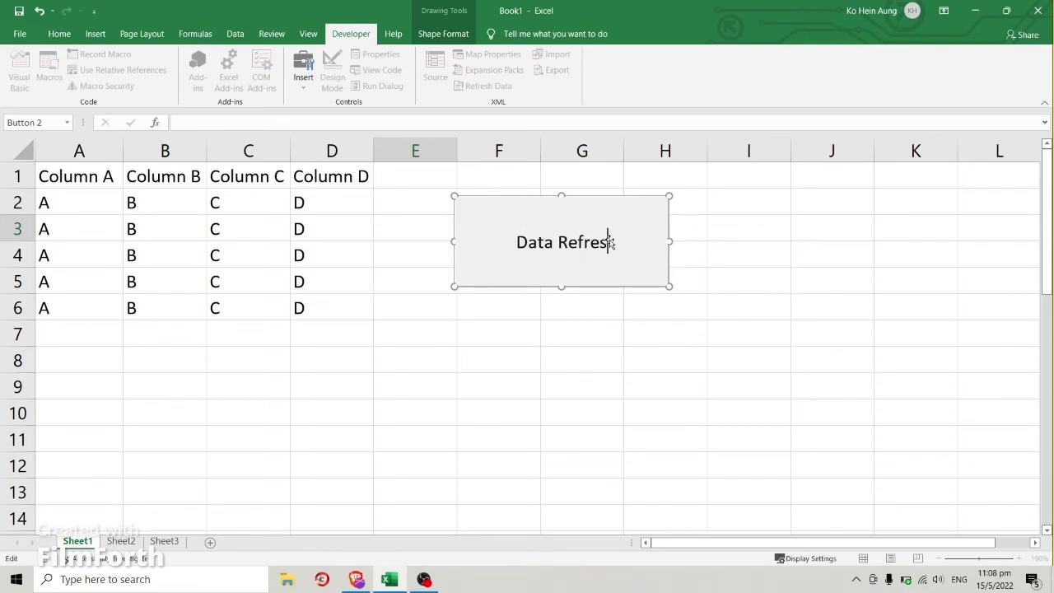
text(h)
key(Return)
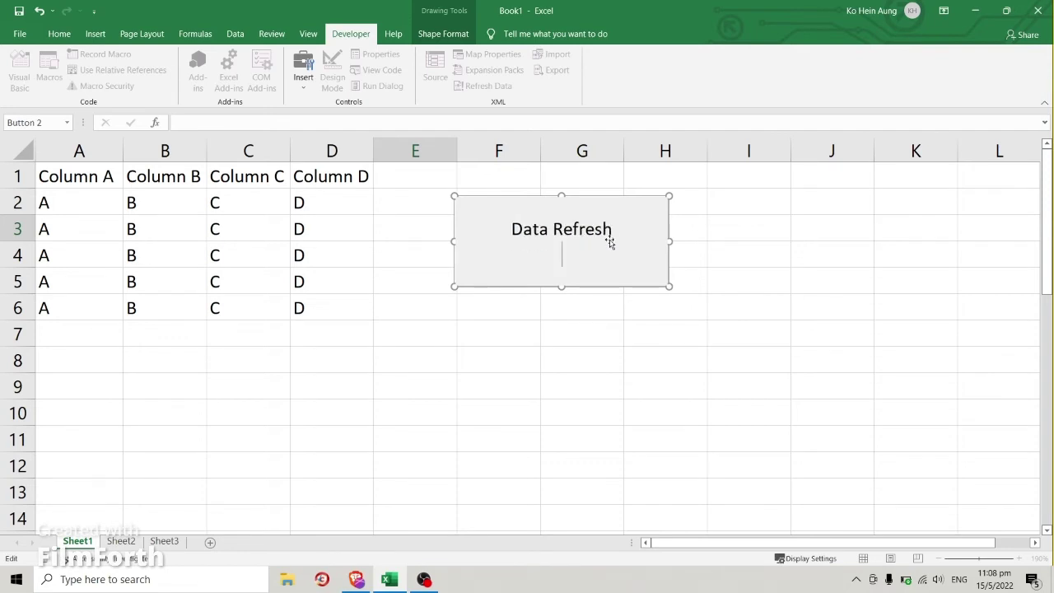
key(BackSpace)
click(823, 261)
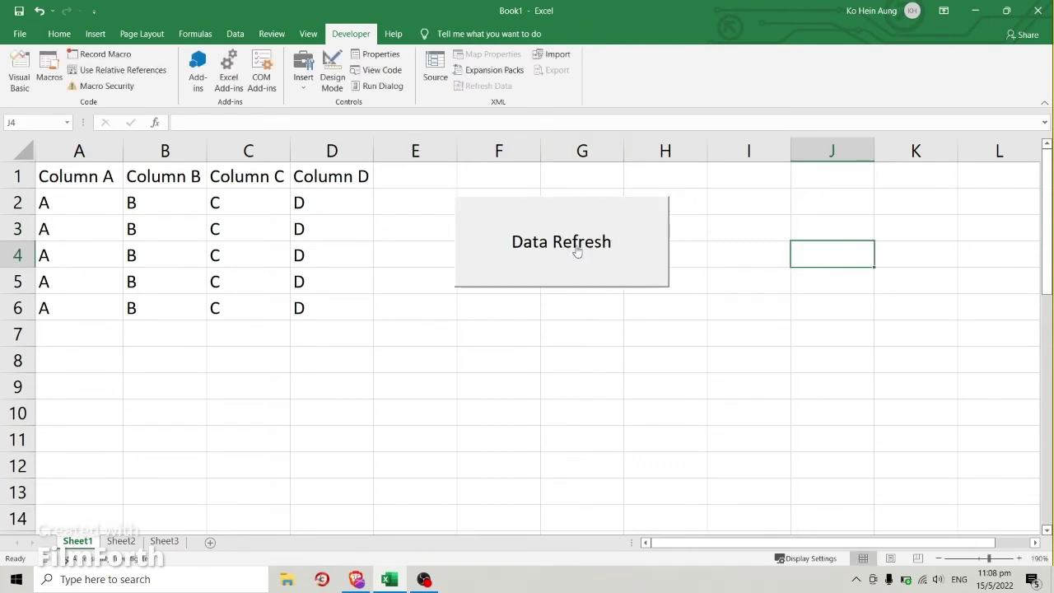
right_click(636, 225)
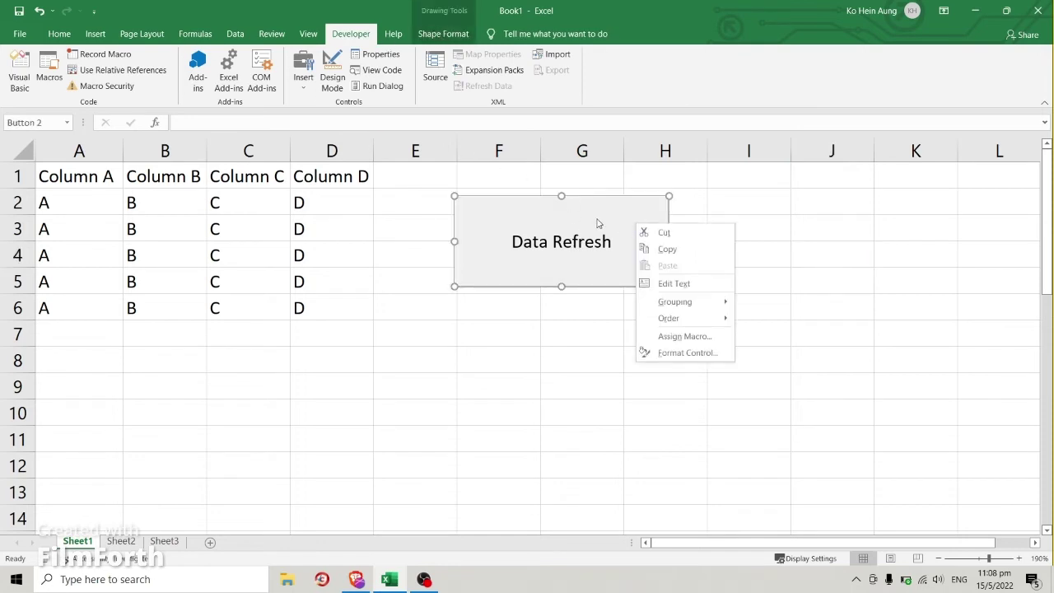
right_click(599, 222)
click(439, 36)
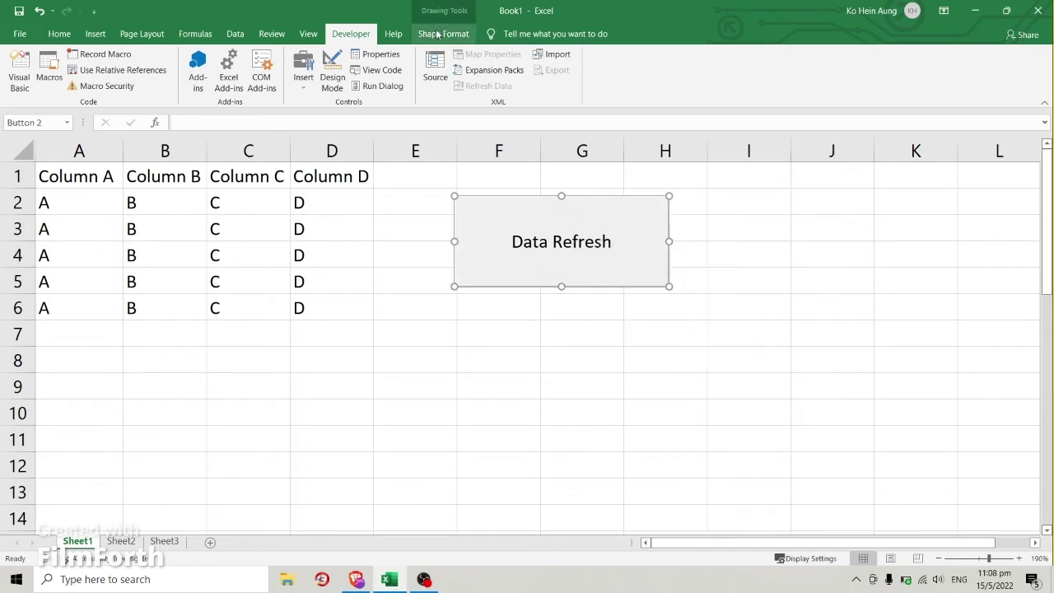
click(441, 38)
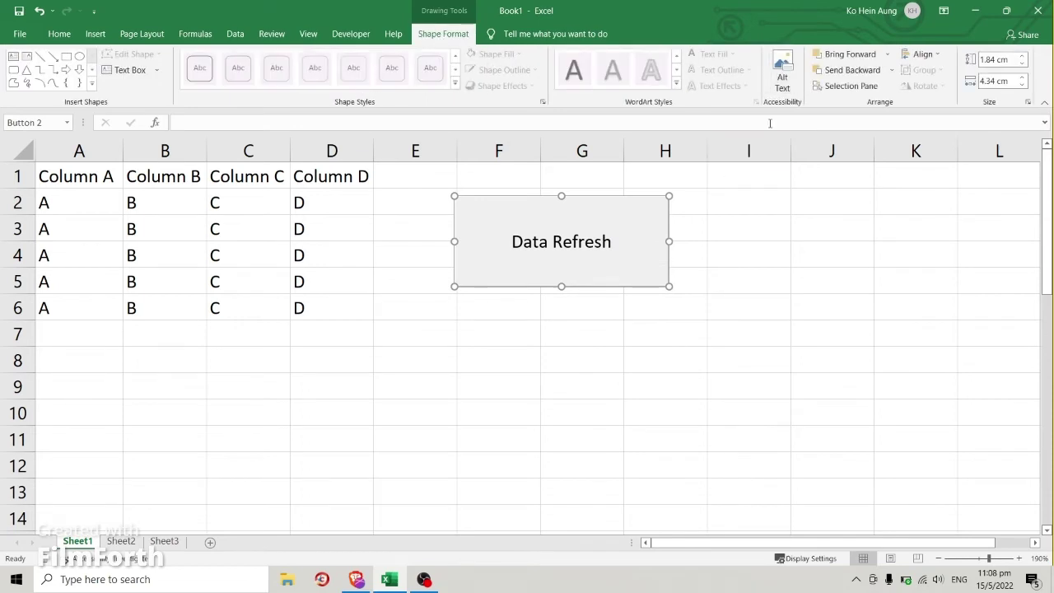
click(59, 34)
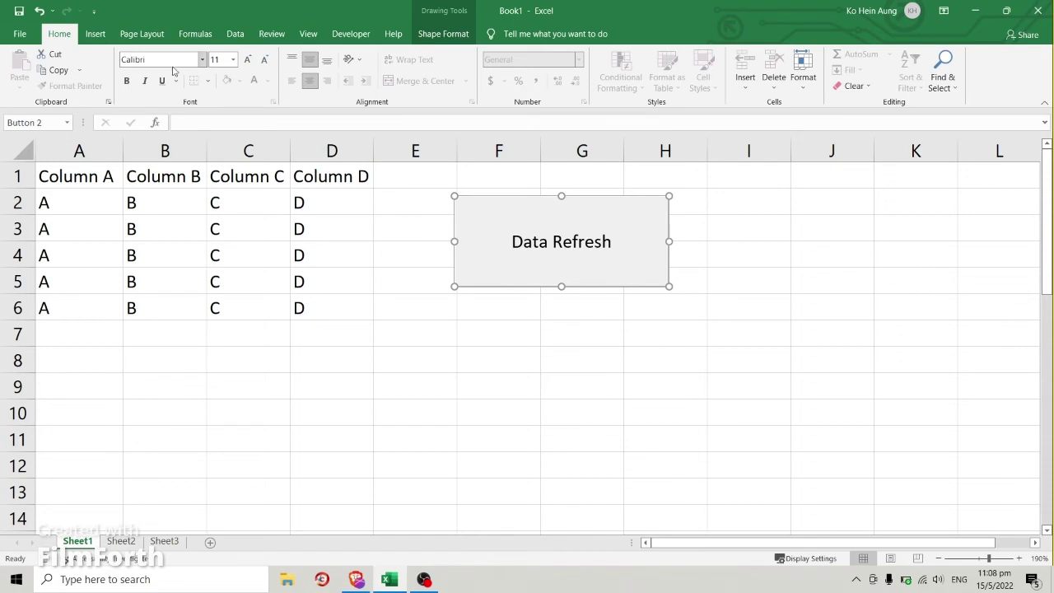
click(670, 349)
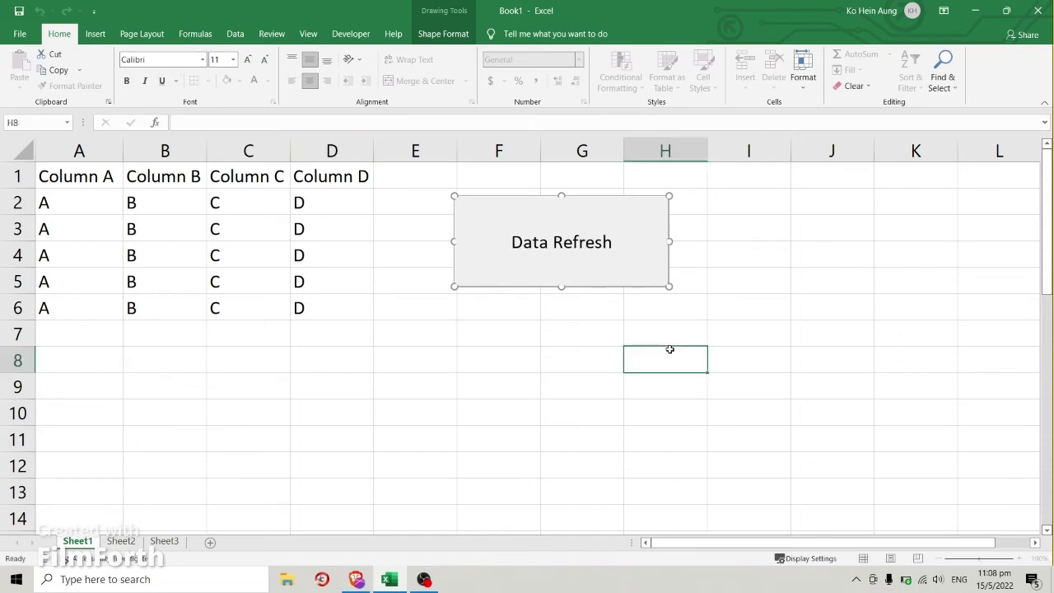
Test the Data Refresh button by running its macro, and check the Sheet2 and Sheet3 rows appended on Sheet1.
click(628, 257)
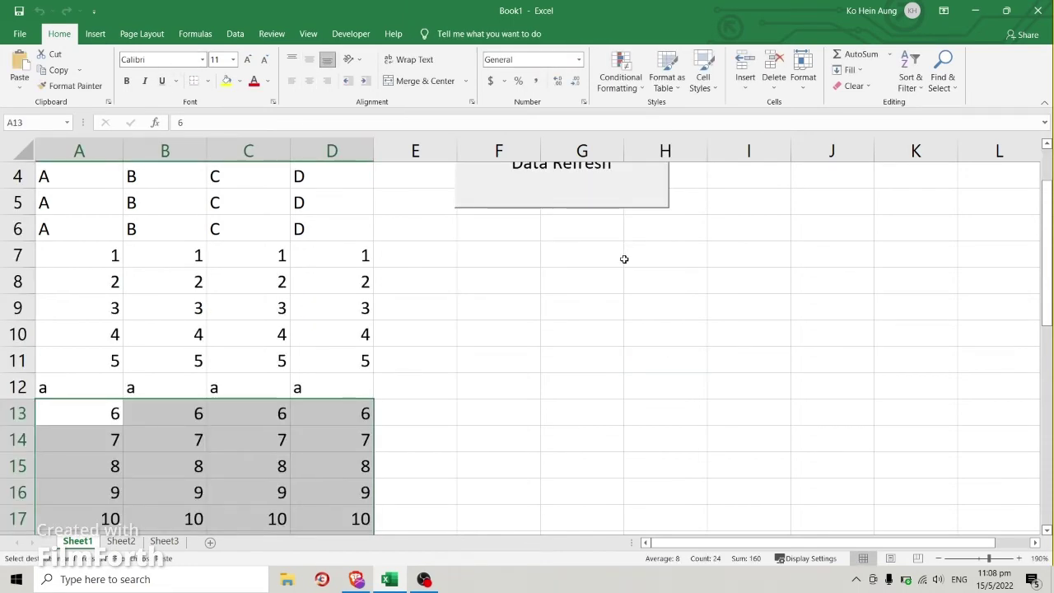
click(642, 289)
scroll(494, 314, up, 1)
scroll(387, 317, down, 3)
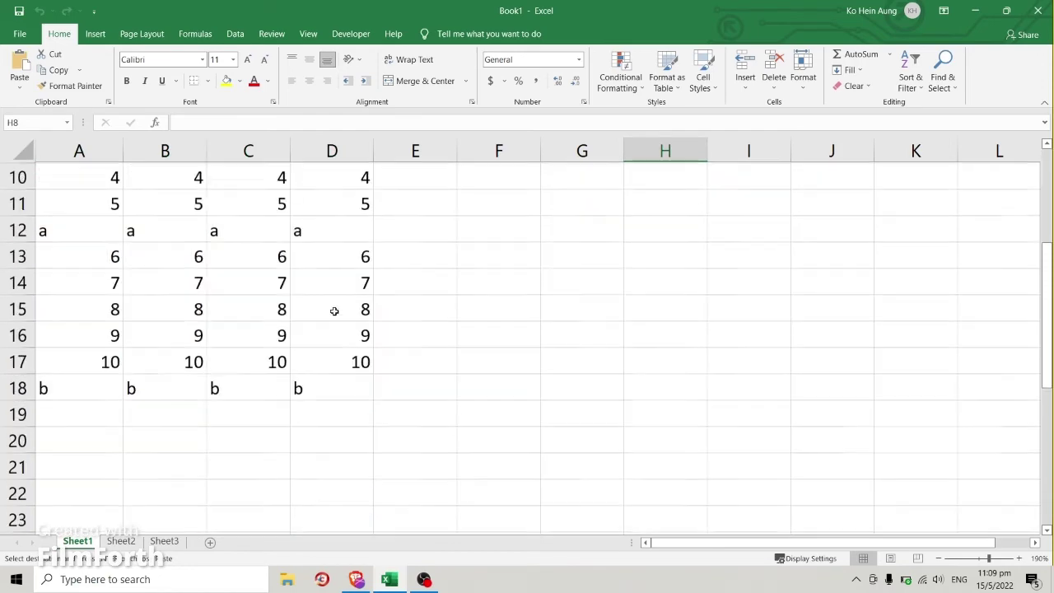
Delete the contents of A7 to D18 on Sheet1 so only the original table remains.
drag(336, 382, 64, 330)
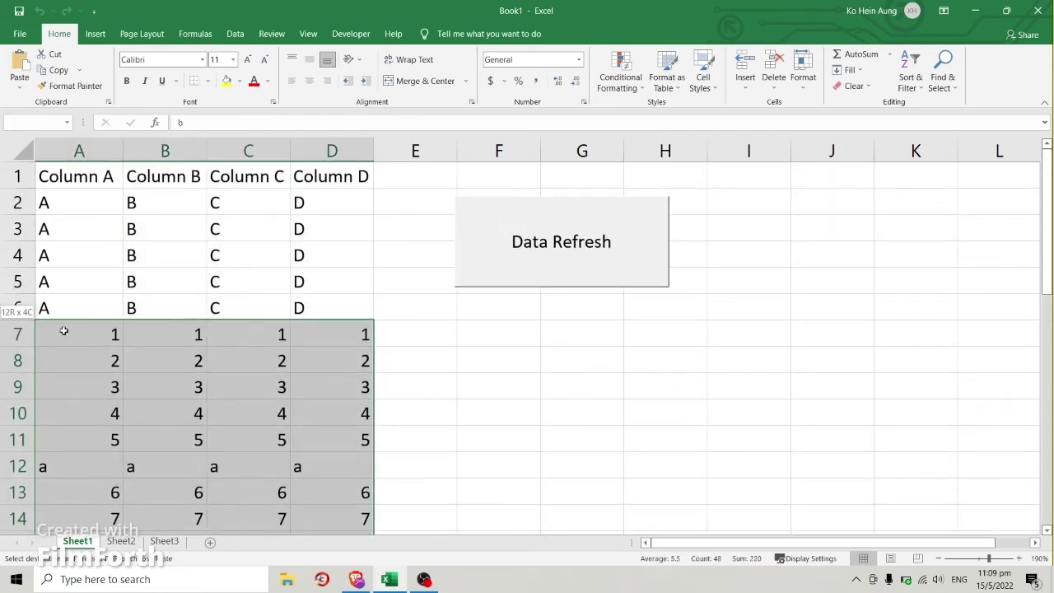
key(Delete)
scroll(447, 353, down, 3)
click(478, 337)
scroll(487, 339, up, 2)
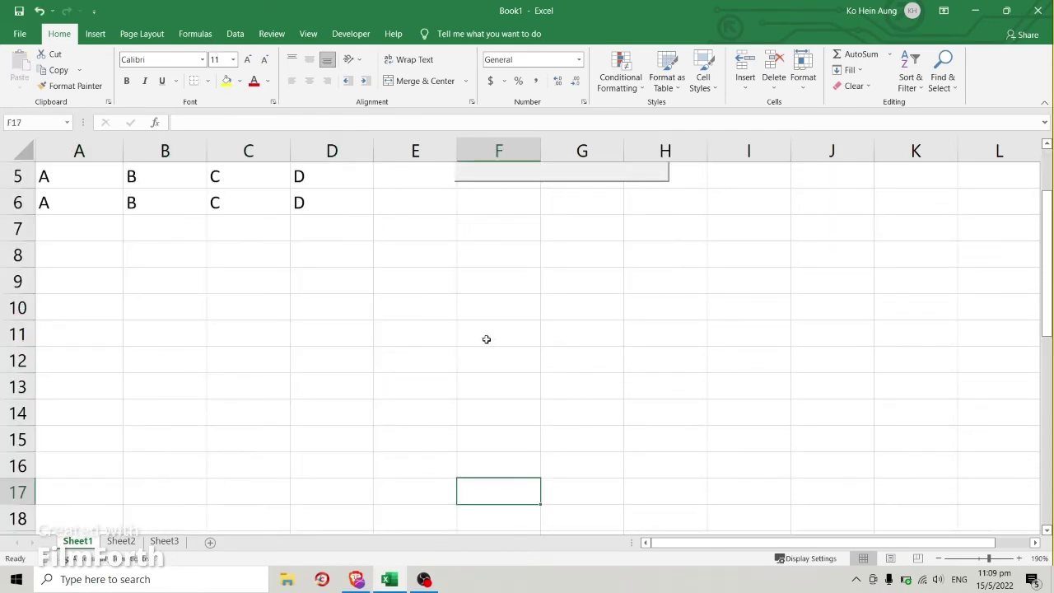
scroll(487, 339, up, 2)
right_click(658, 229)
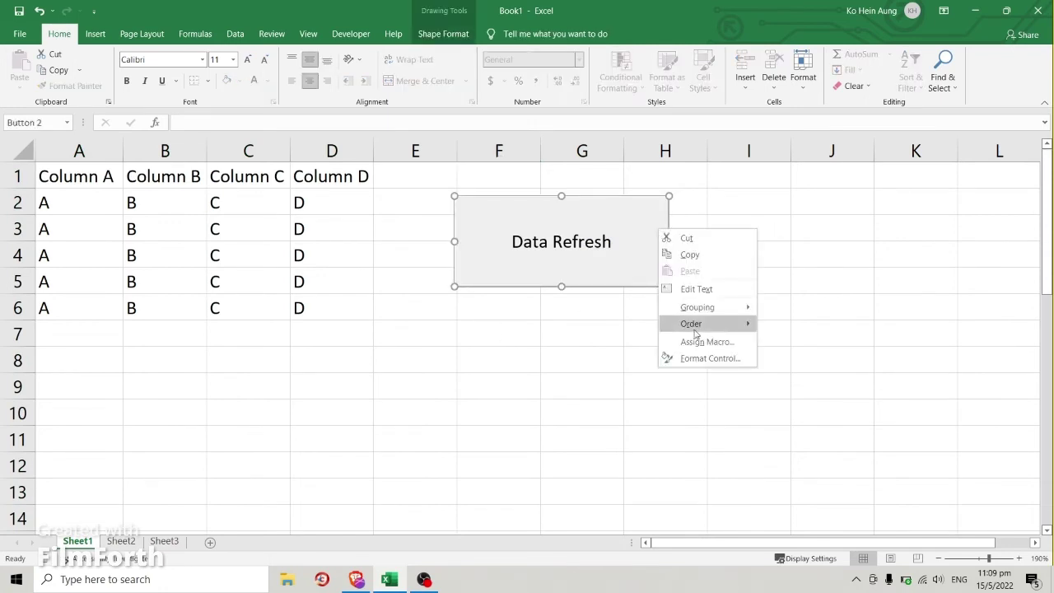
click(699, 364)
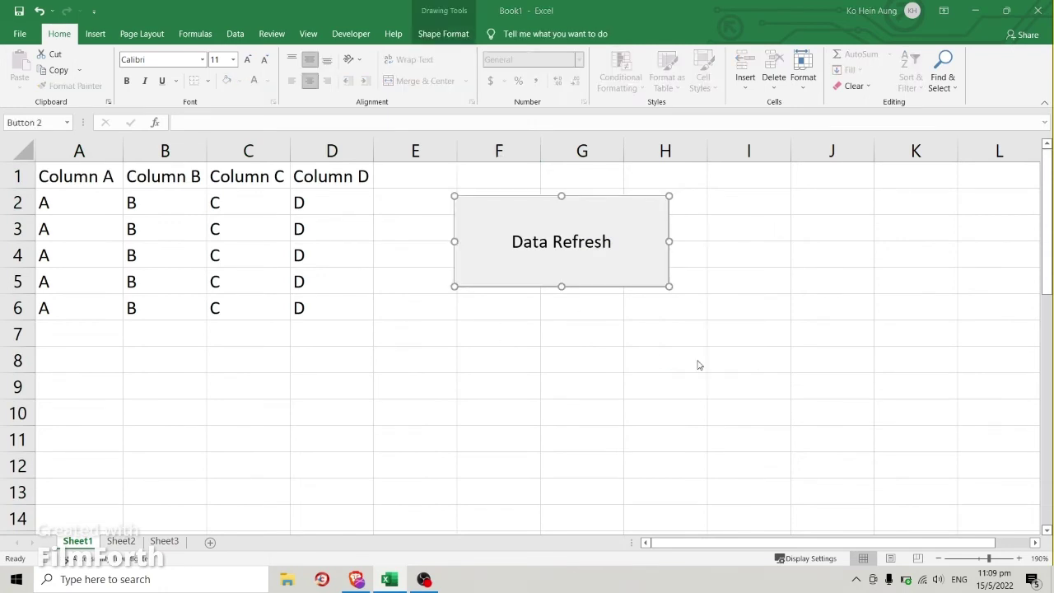
click(670, 425)
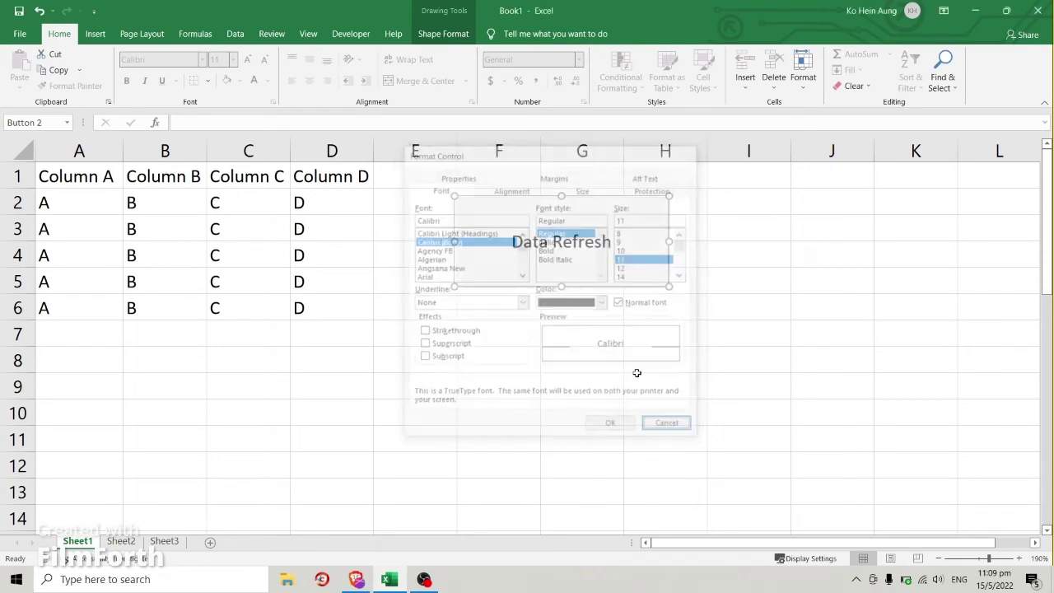
Format the Data Refresh button's label as bold with a bright green font color.
right_click(636, 227)
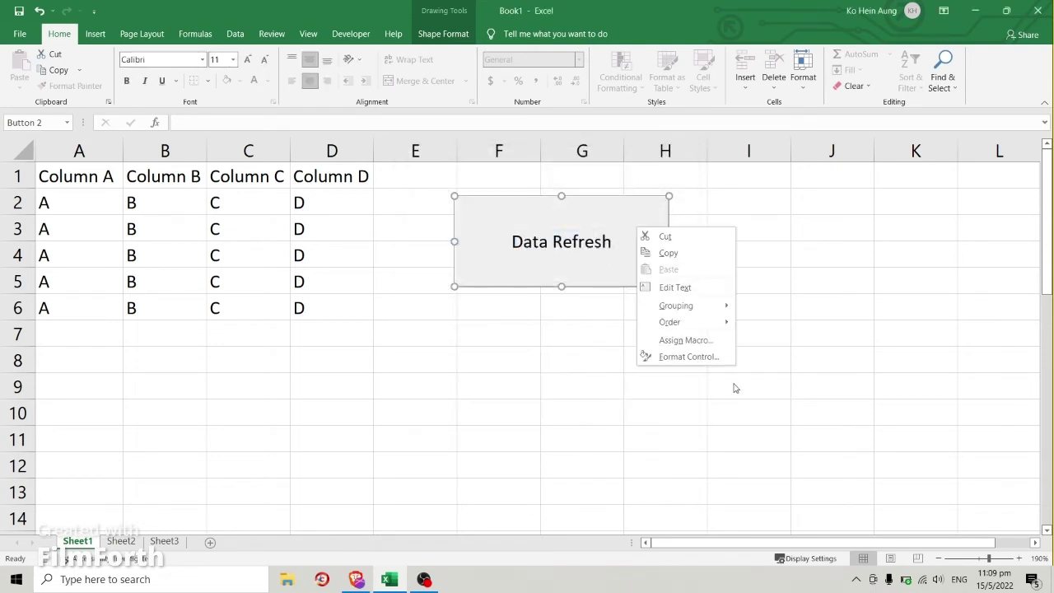
click(683, 360)
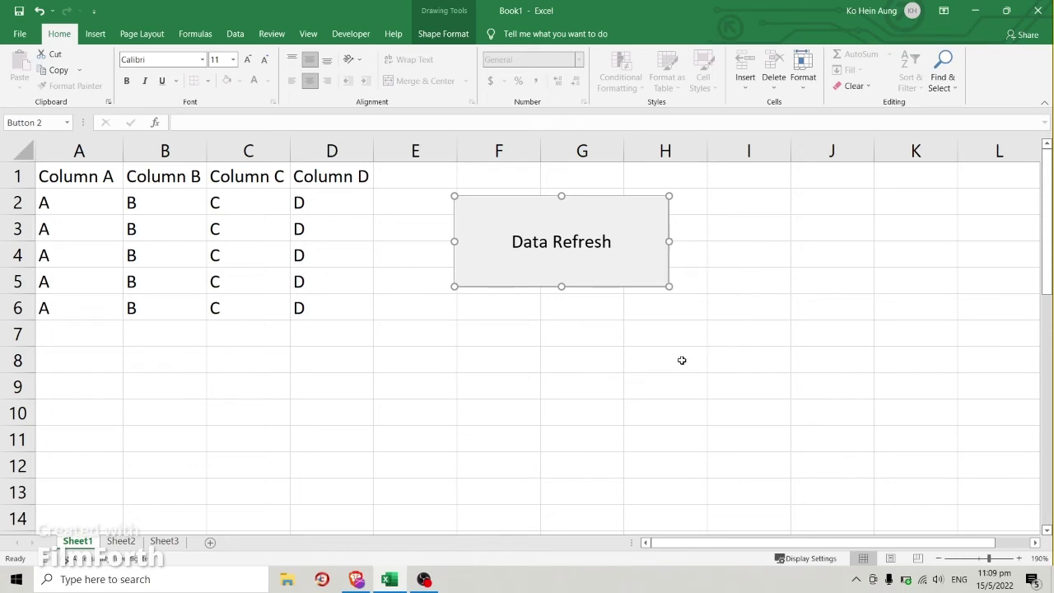
click(603, 304)
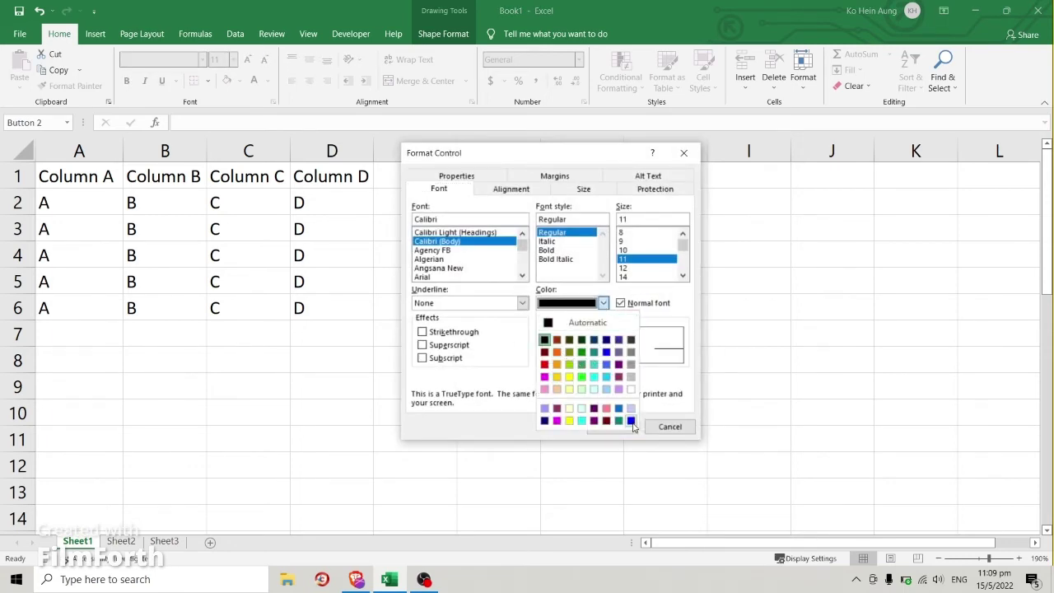
click(582, 377)
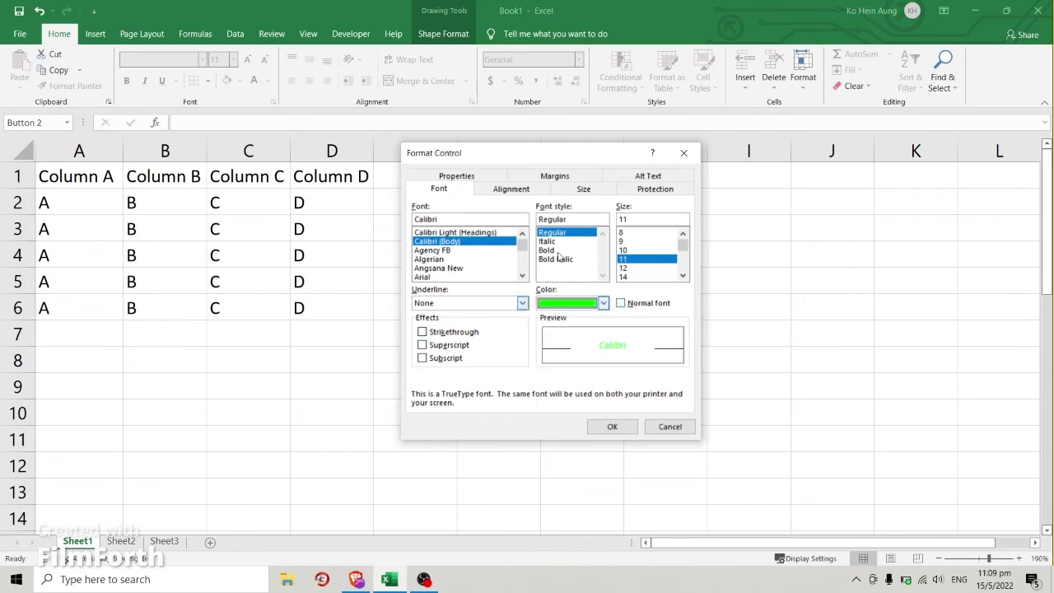
click(618, 427)
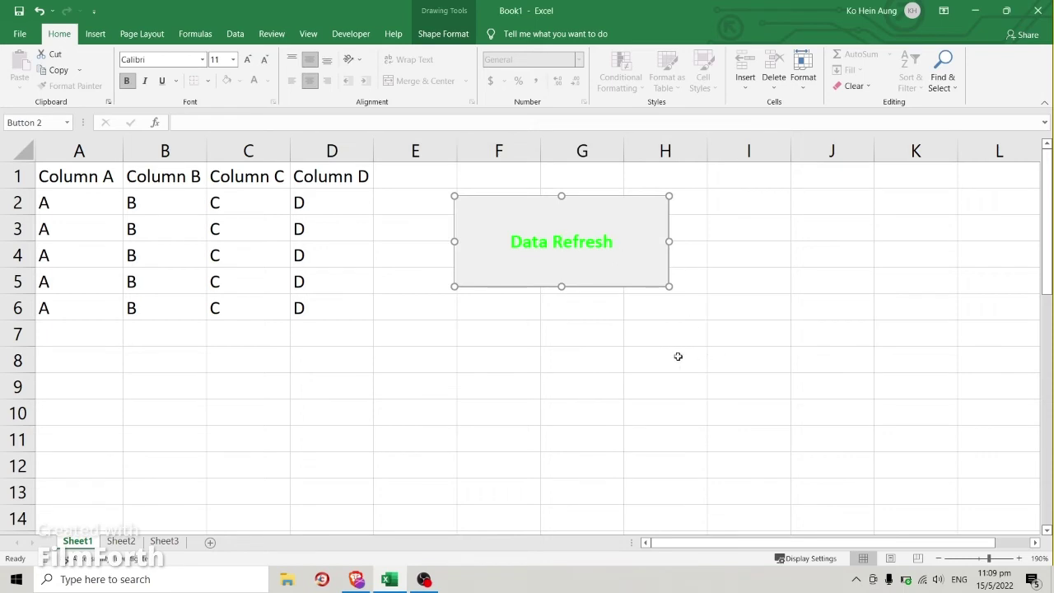
Deselect the formatted button and use it to run the macro that appends the Sheet2 and Sheet3 data.
click(690, 377)
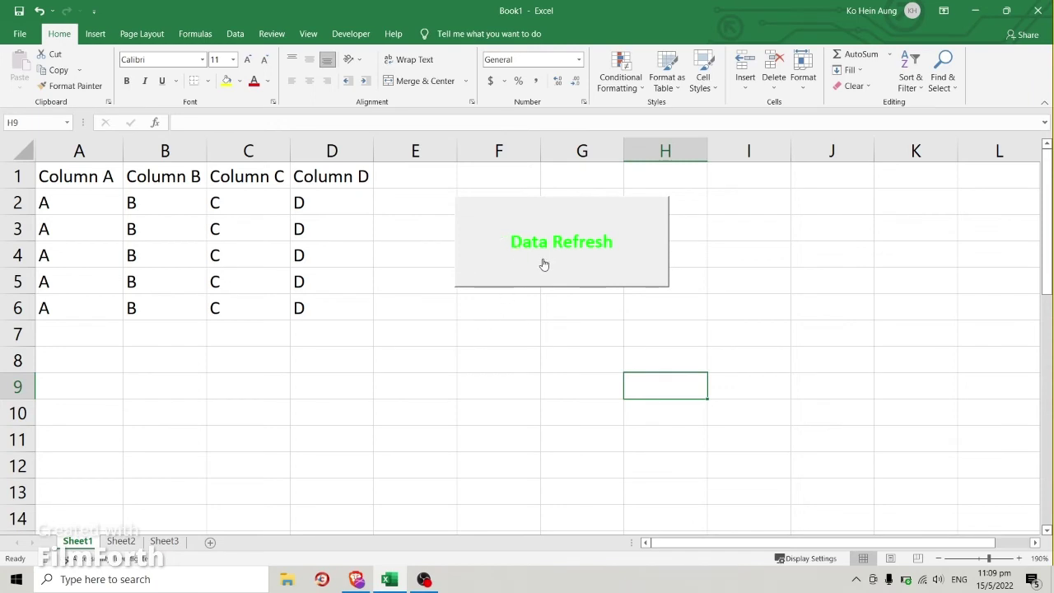
click(582, 275)
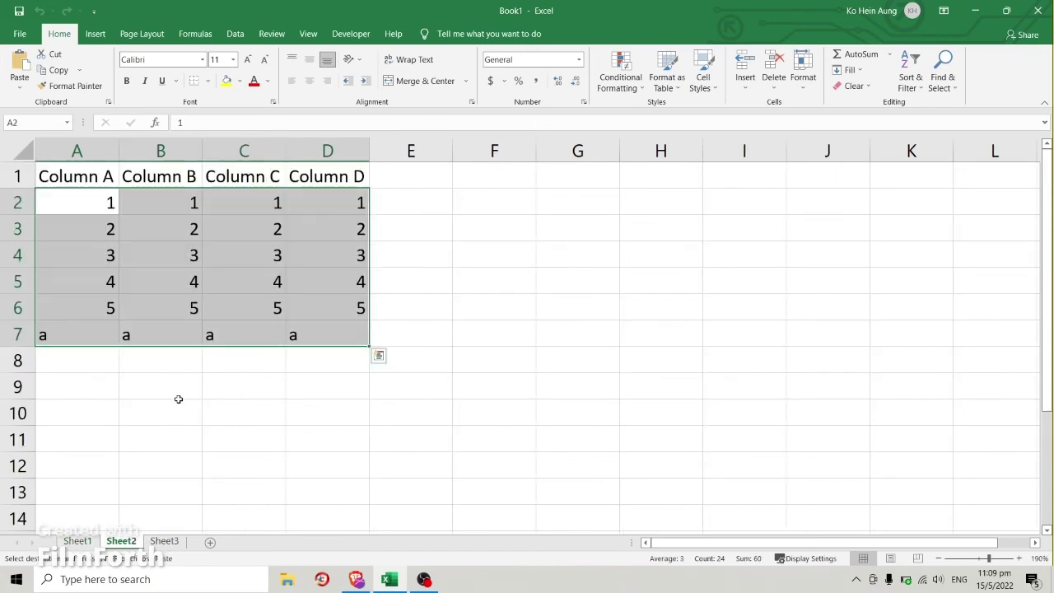
Add a new row on Sheet2 by entering z in each of the cells A8 to D8.
click(83, 359)
text(z)
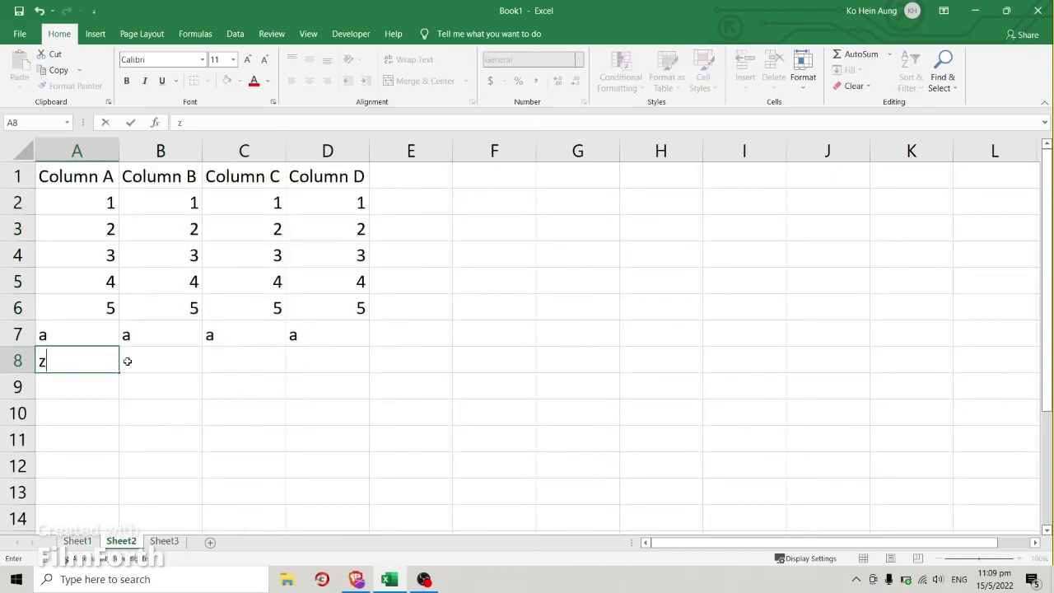
click(124, 357)
text(z)
click(244, 357)
text(z)
click(341, 358)
text(z)
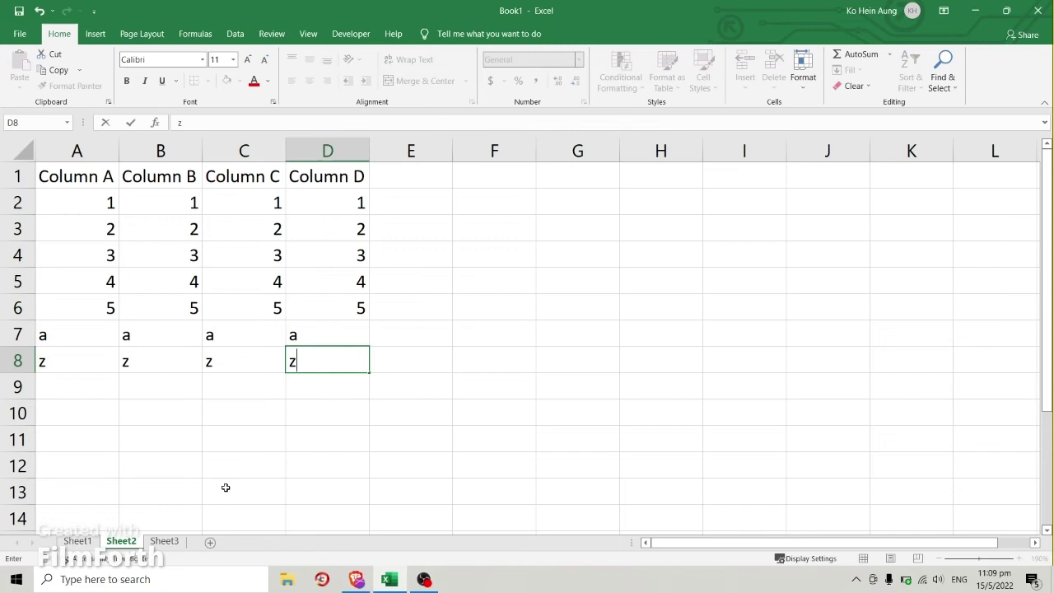
Add a new row on Sheet3 by entering z in each of the cells A8 to D8.
click(164, 541)
click(100, 367)
text(z)
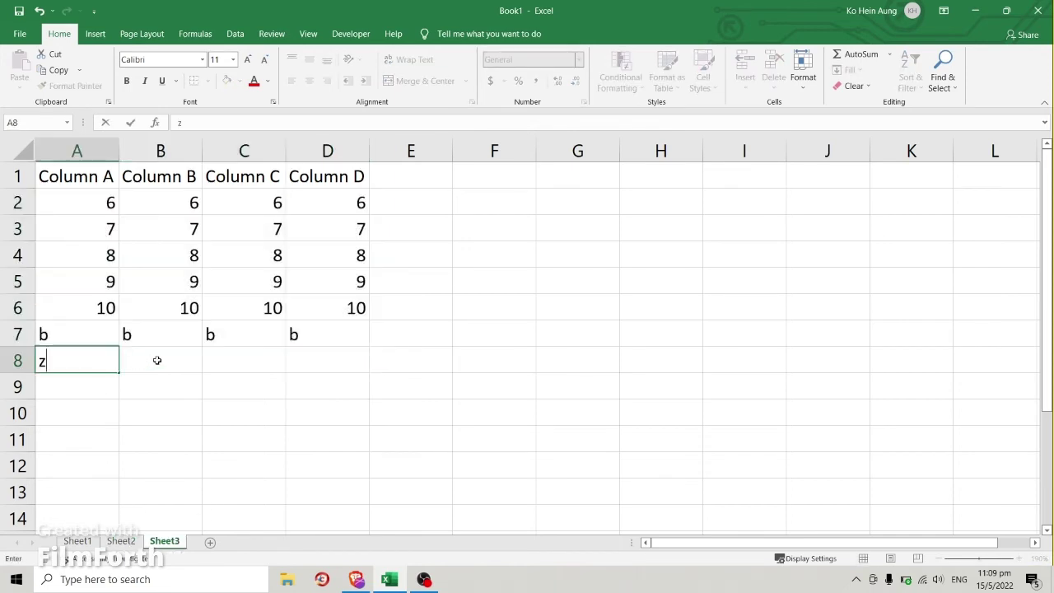
click(160, 360)
text(z)
click(280, 359)
text(z)
click(342, 365)
text(z)
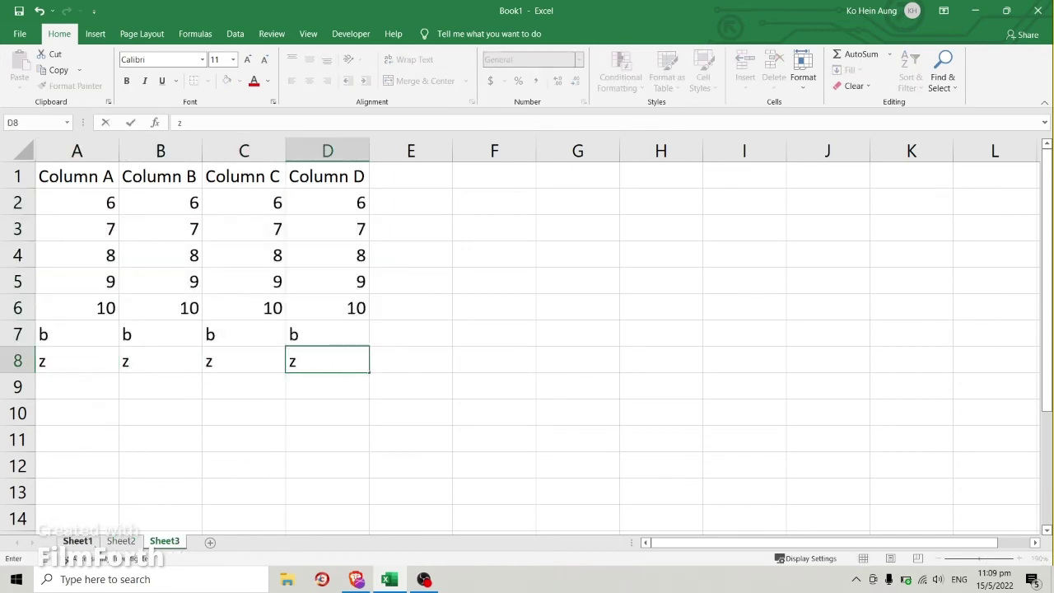
Return to Sheet1 and run the Data Refresh button's macro to append the updated Sheet2 and Sheet3 data.
click(78, 541)
click(635, 325)
scroll(409, 359, up, 3)
scroll(407, 359, up, 2)
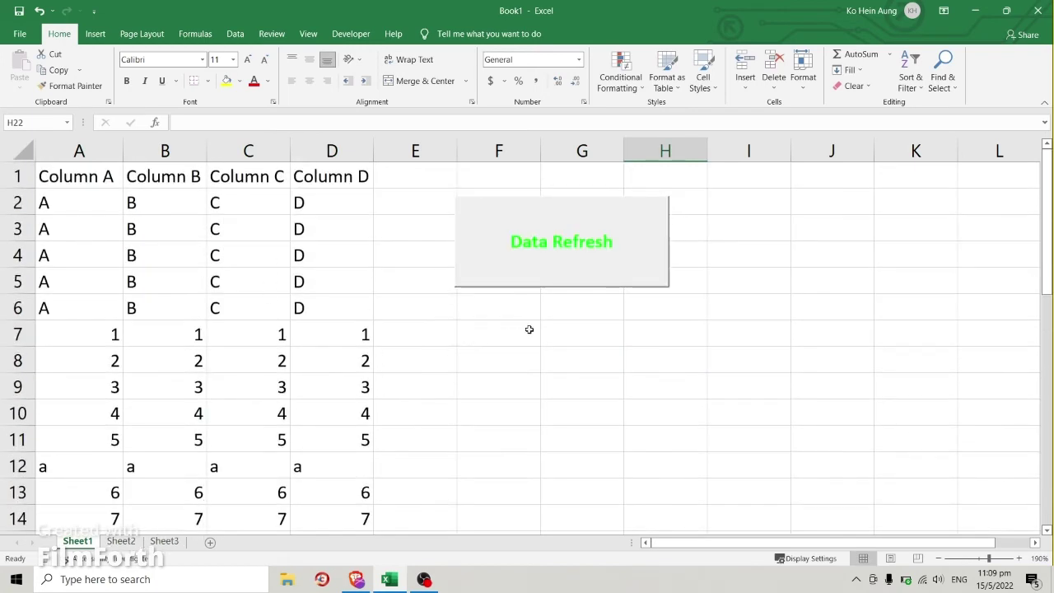
scroll(387, 350, down, 2)
scroll(389, 346, up, 2)
click(561, 243)
Check the newly appended block on Sheet1, especially the added z rows from Sheet2 and Sheet3.
scroll(407, 369, up, 5)
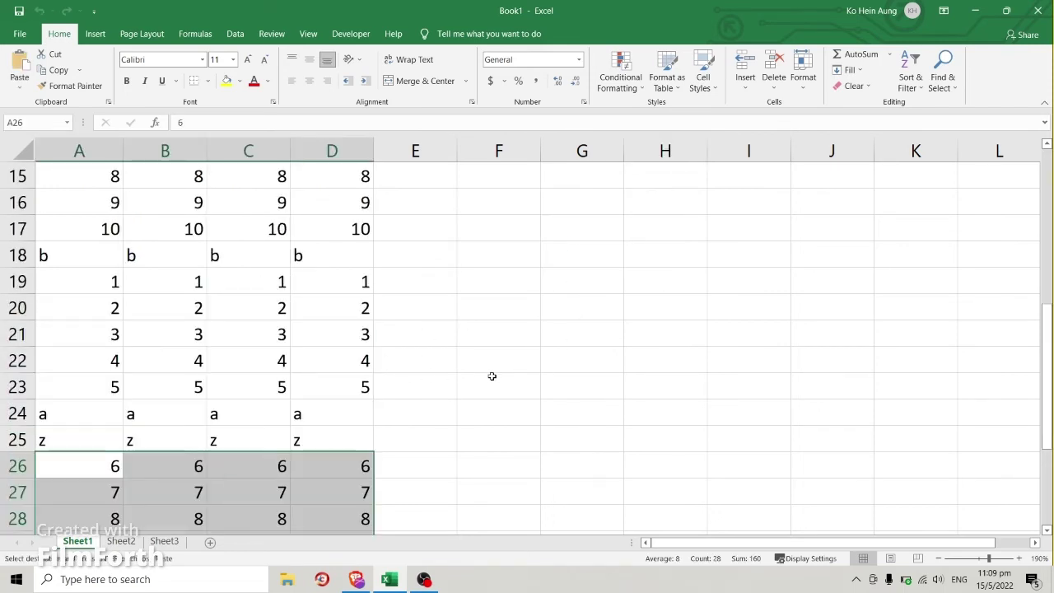
scroll(385, 366, up, 2)
scroll(301, 355, down, 3)
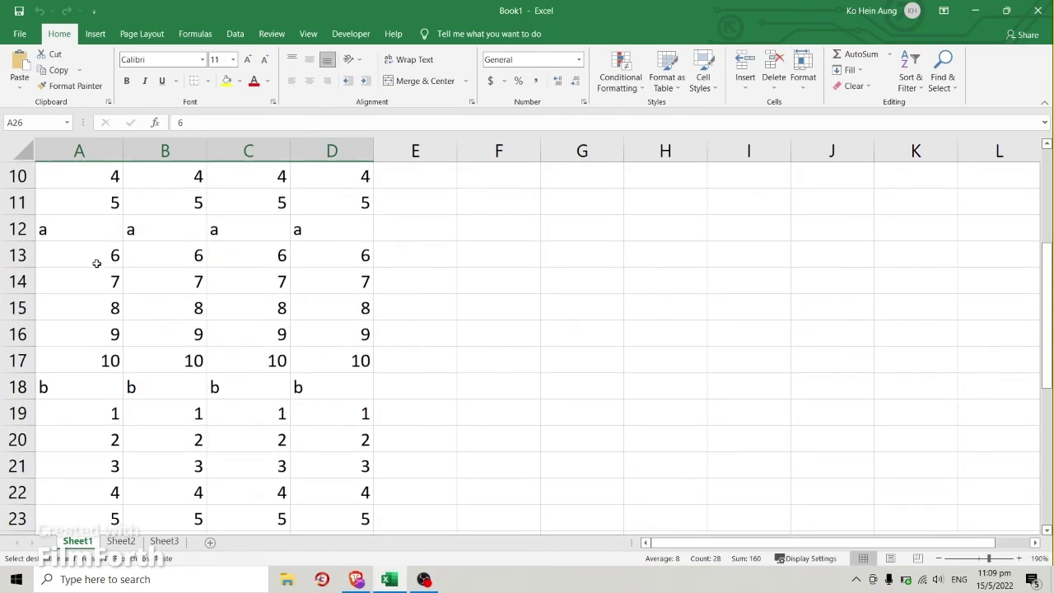
scroll(320, 346, down, 2)
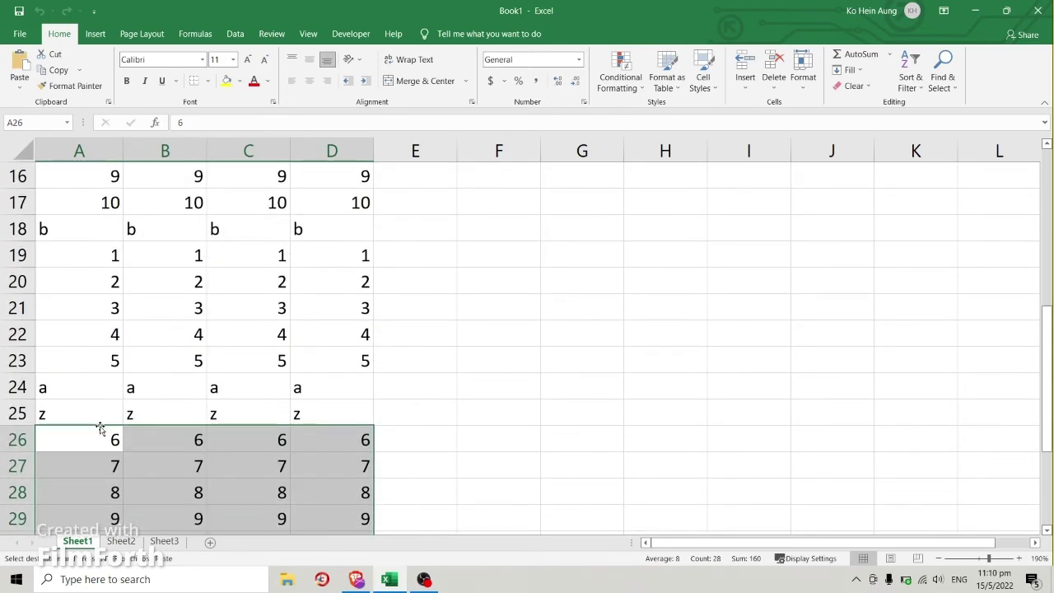
click(121, 388)
drag(130, 390, 360, 411)
scroll(409, 402, down, 1)
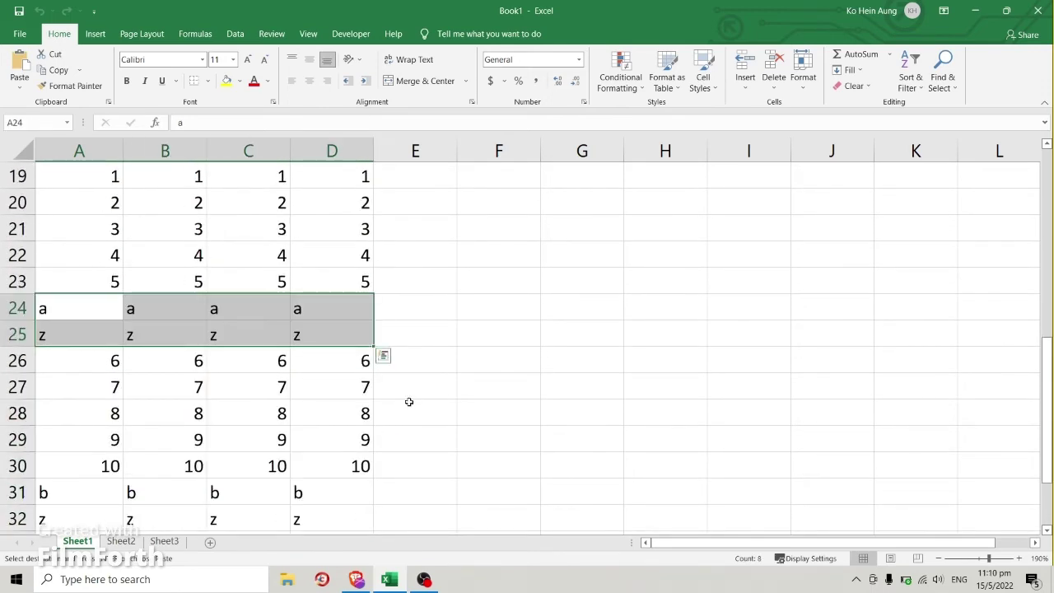
scroll(410, 403, down, 2)
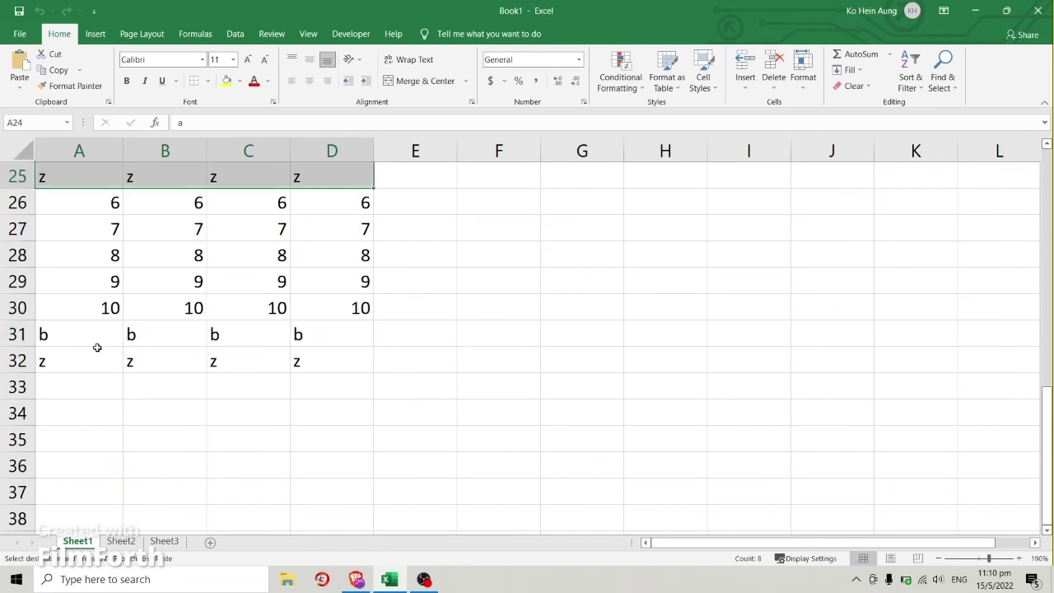
drag(97, 344, 321, 356)
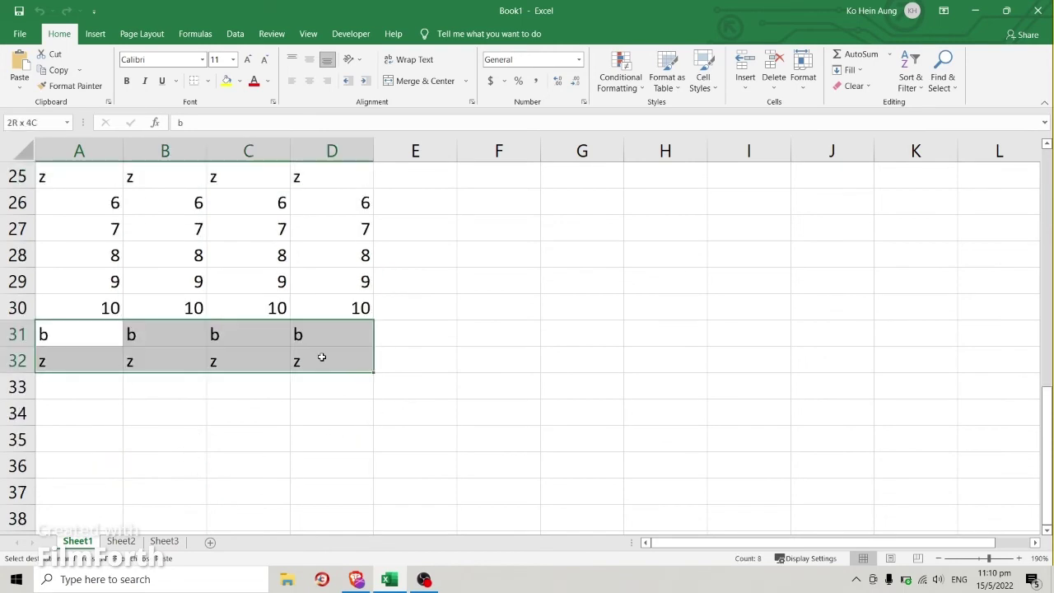
click(298, 416)
Review the combined Sheet1 table from the appended rows back up to the original data in A2 to D6.
scroll(276, 414, up, 3)
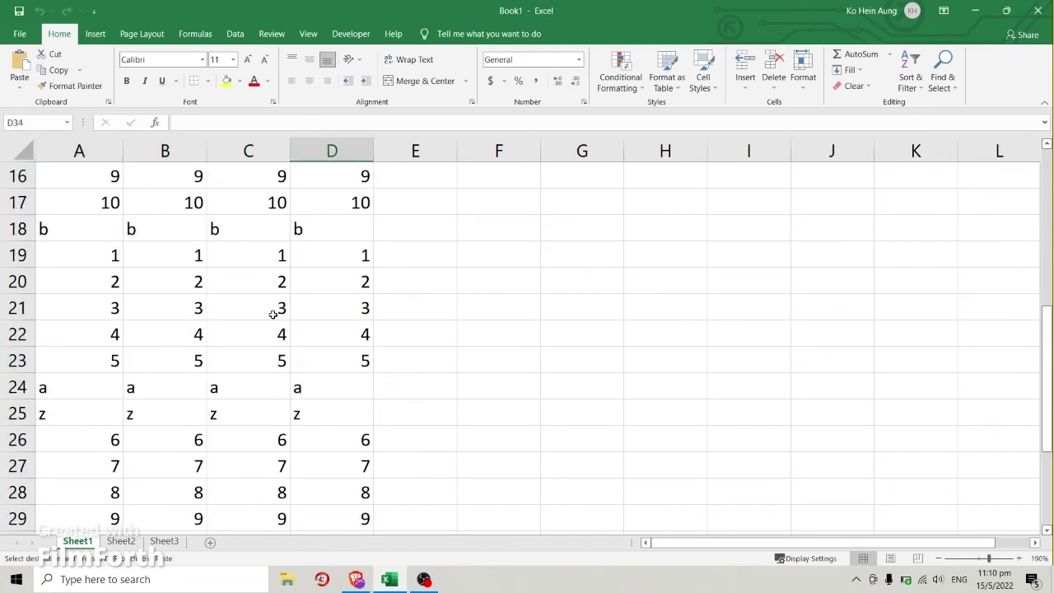
scroll(281, 371, down, 2)
scroll(278, 386, up, 7)
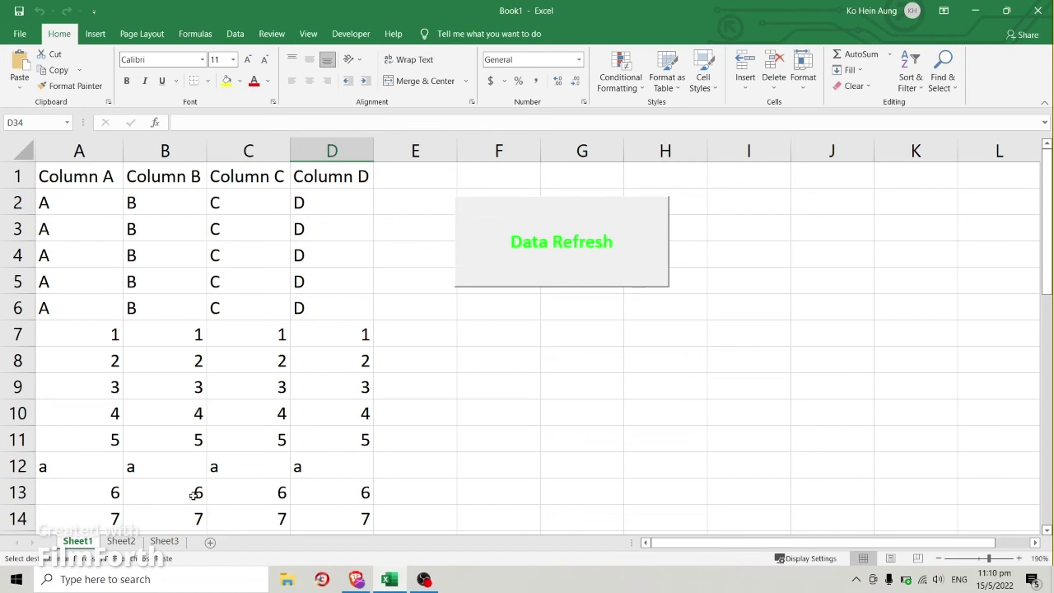
drag(68, 198, 333, 308)
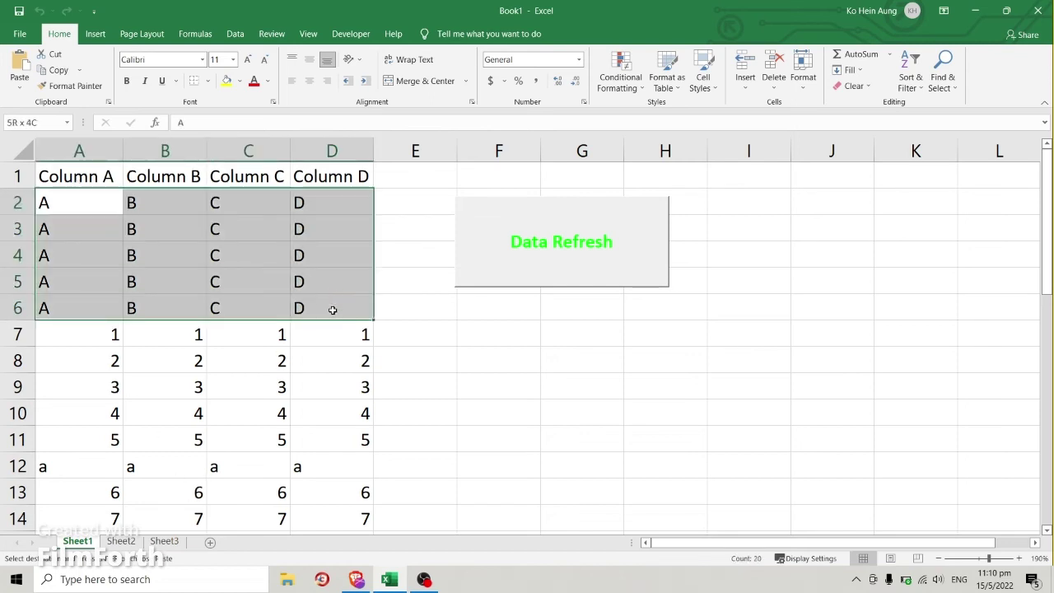
drag(333, 309, 333, 310)
click(454, 370)
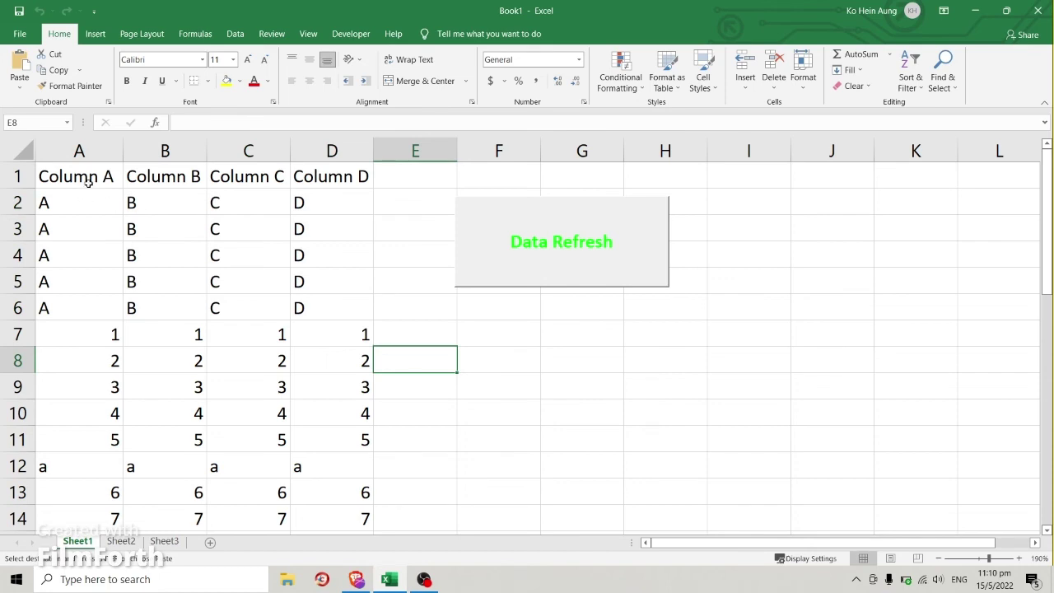
Open the AutomateRefresh macro's code for editing, review its recorded statements in Module1, and close the code editor.
click(308, 34)
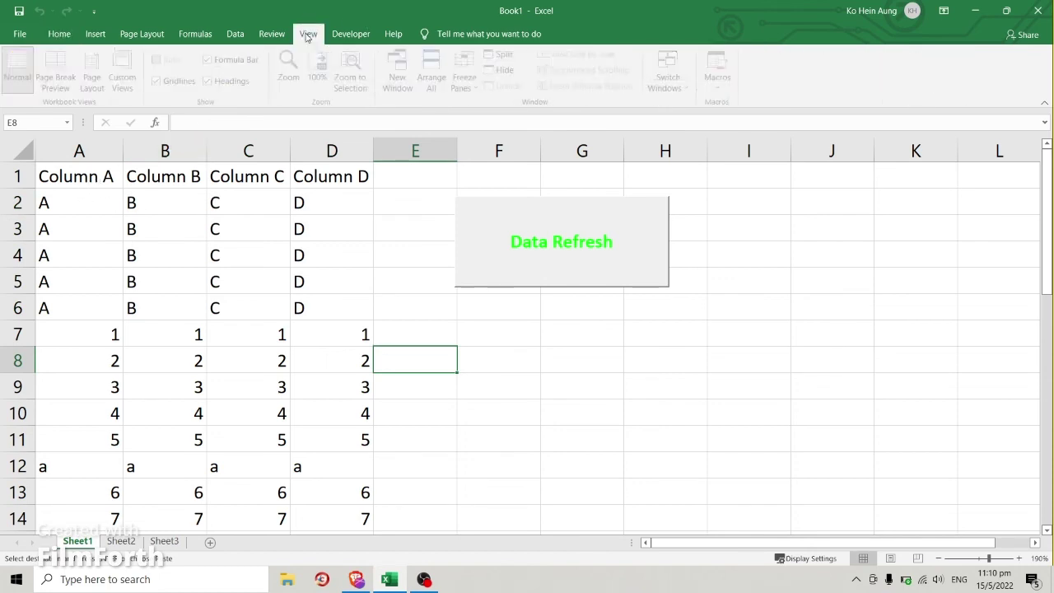
click(724, 89)
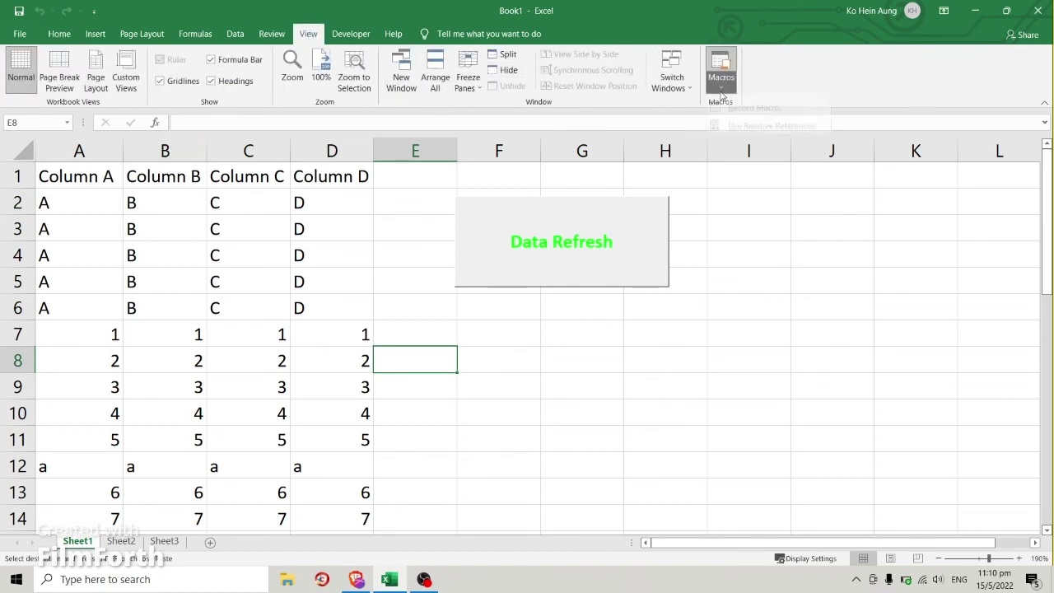
click(757, 107)
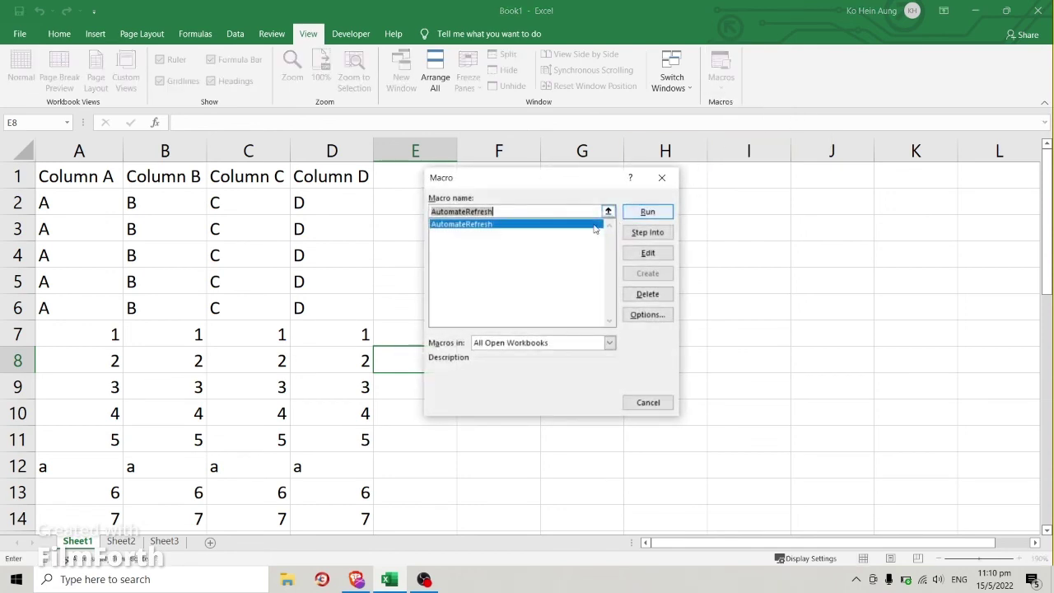
click(650, 253)
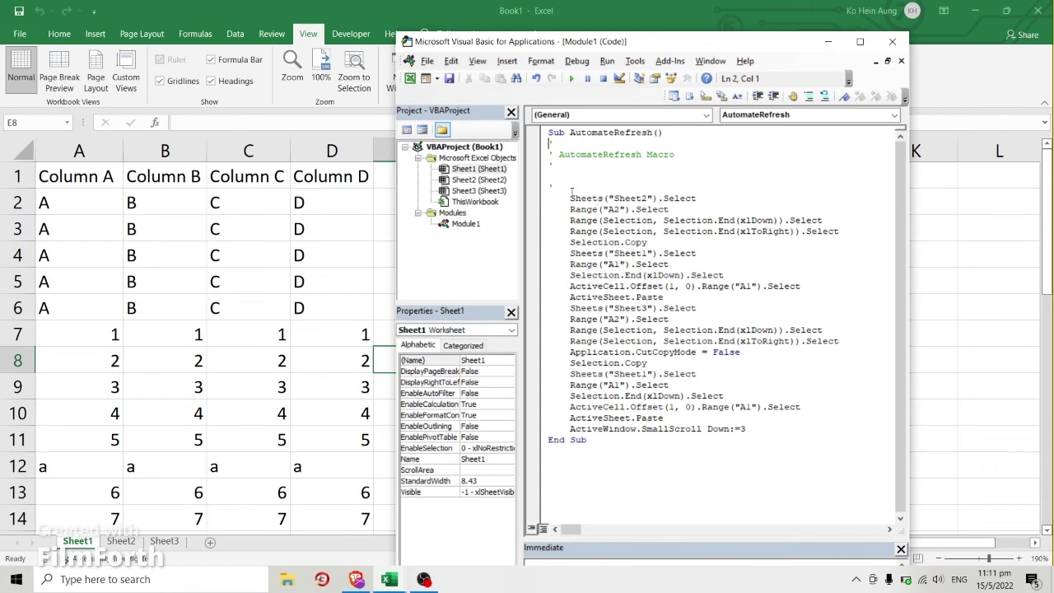
drag(571, 191, 683, 418)
click(771, 426)
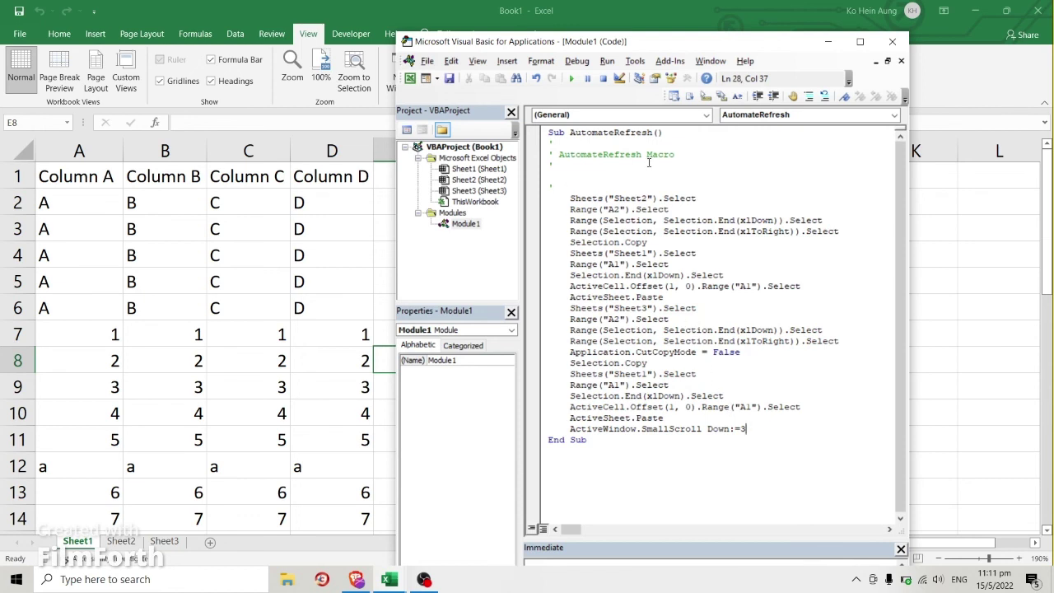
click(464, 224)
click(893, 41)
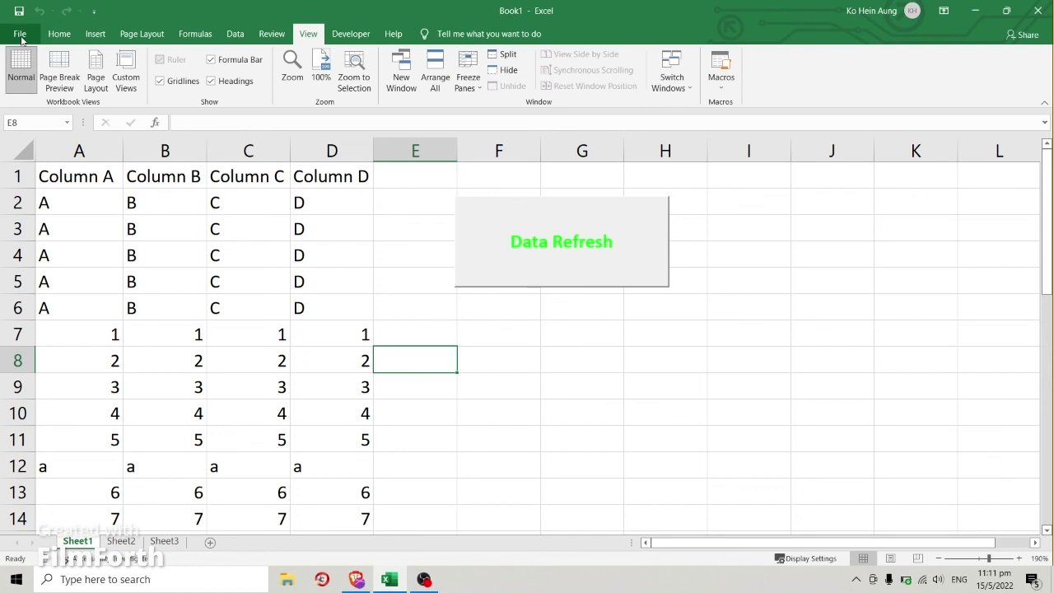
Check the macro-enabled .xlsm file type offered for saving the workbook, and cancel the save.
key(ctrl+s)
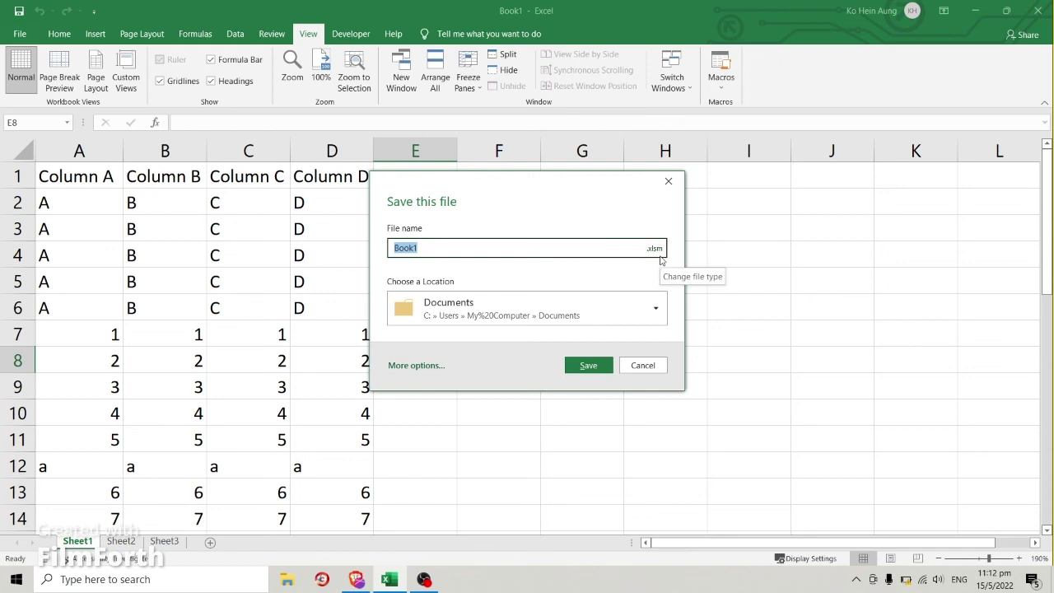
click(658, 367)
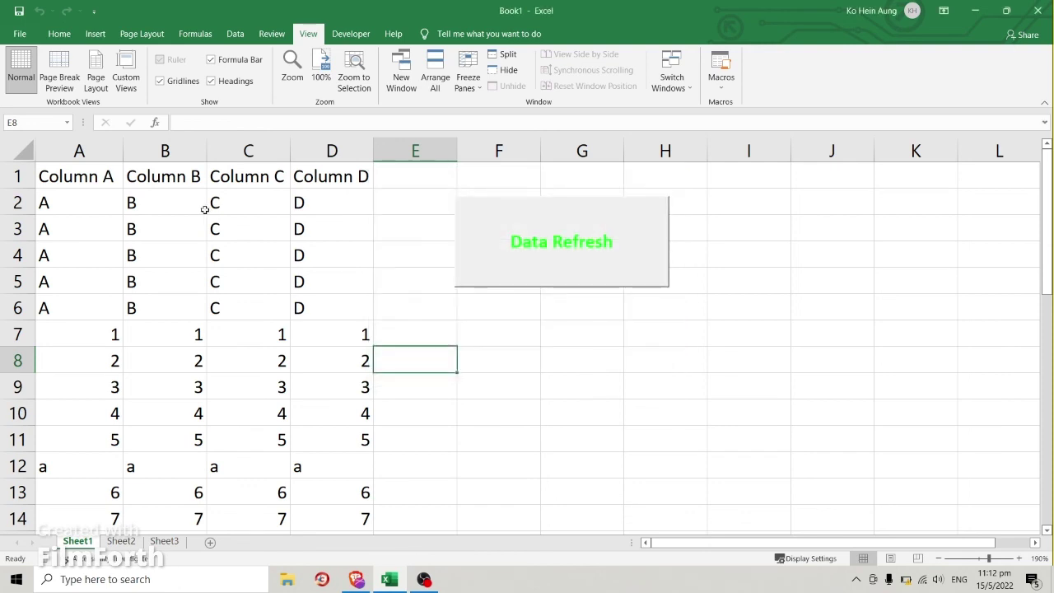